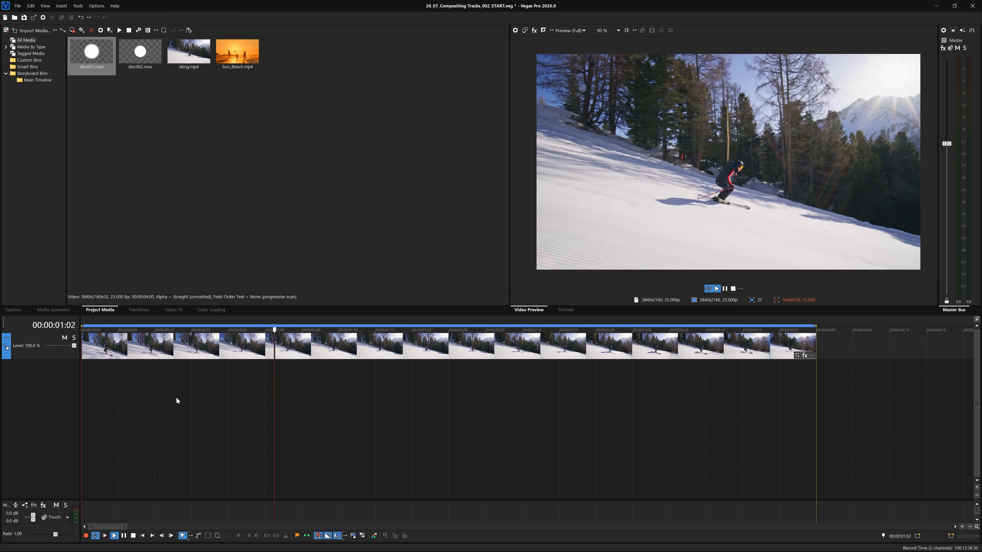
- Stop the skiing clip's playback and return the playhead to the start of the timeline
key("Return")
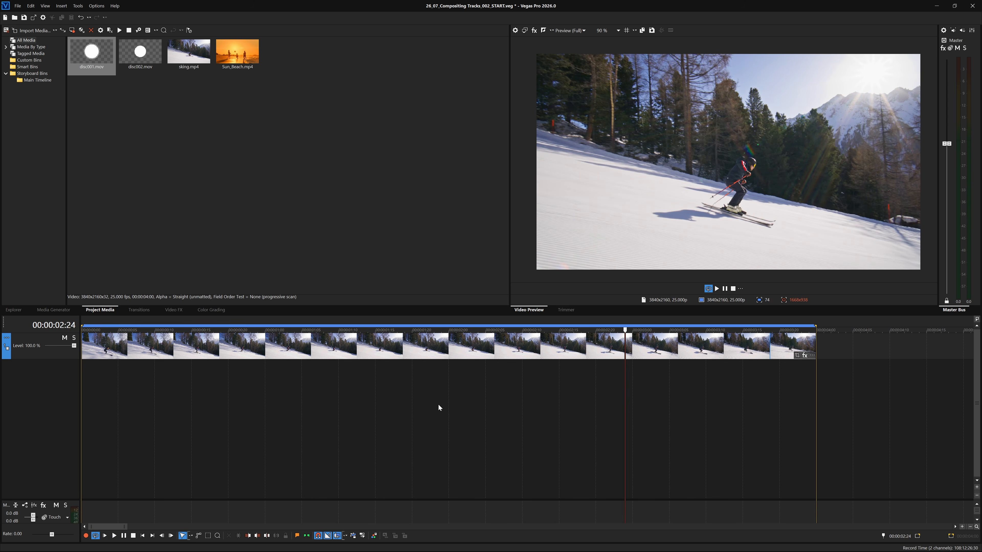
left_click_drag(624, 329, 19, 360)
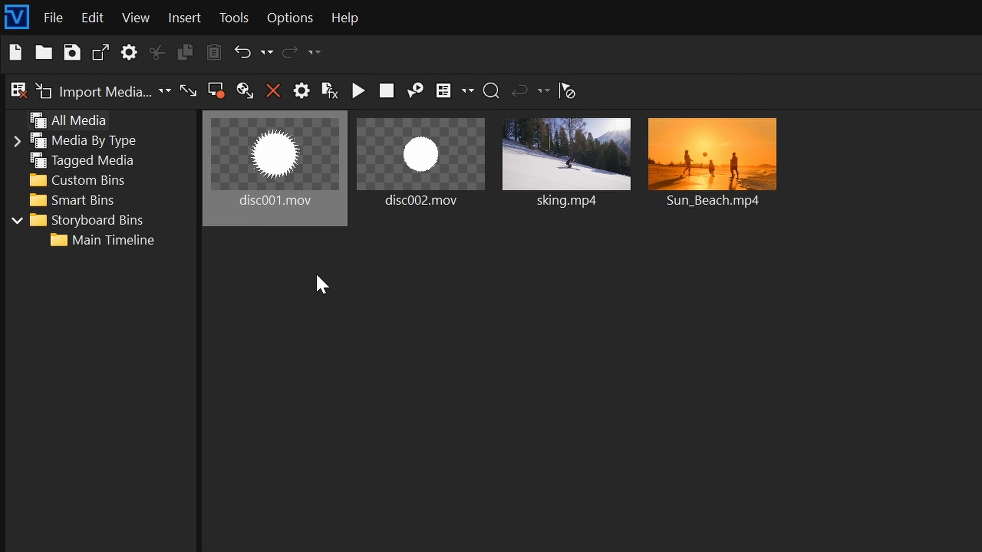
- Preview the disc001.mov and disc002.mov clips one after the other from the project media
left_click(287, 190)
left_click(358, 92)
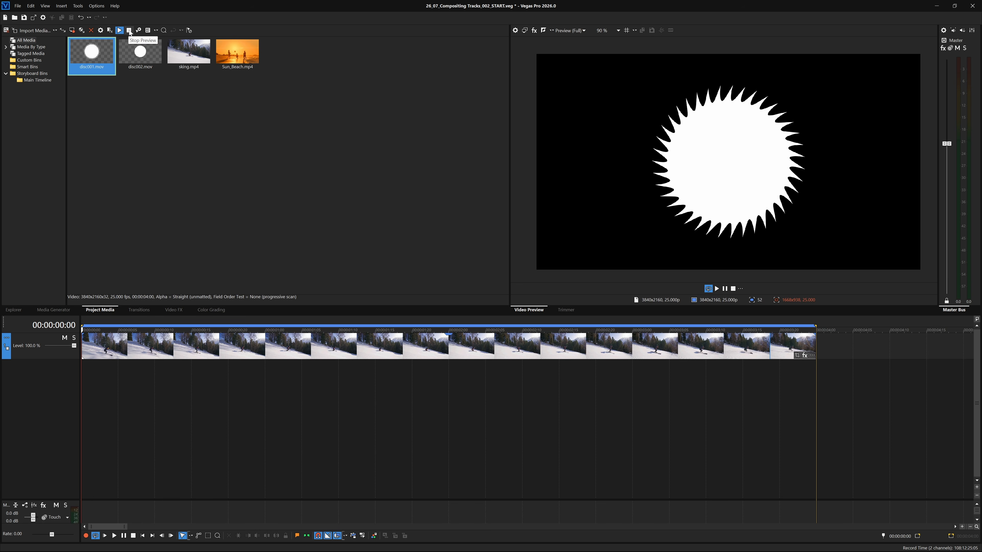
left_click(130, 31)
left_click(127, 45)
left_click(120, 30)
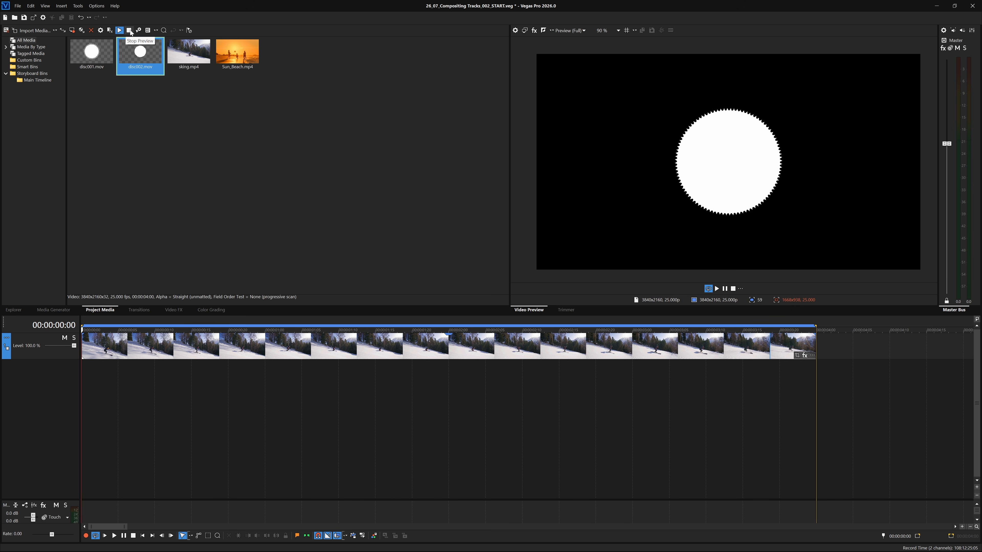
left_click(130, 31)
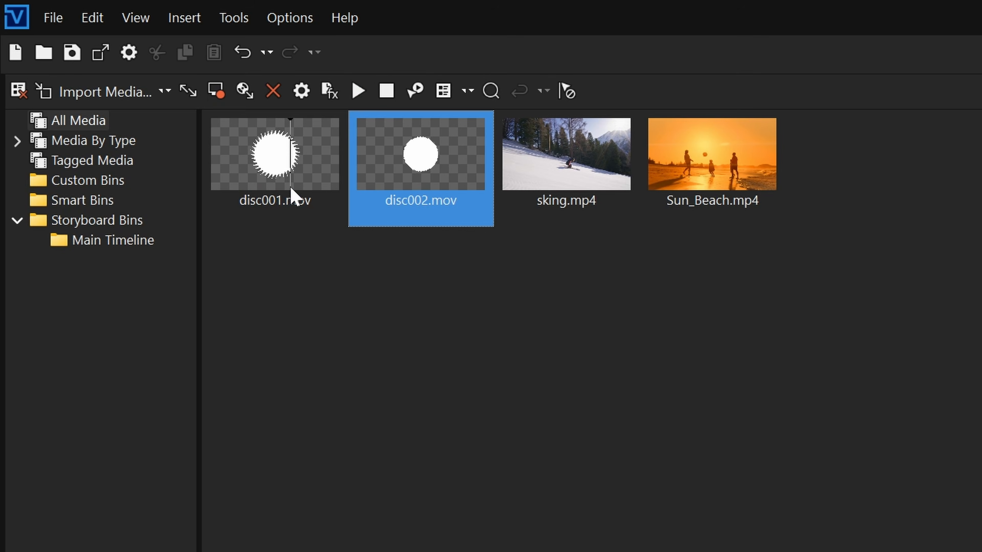
left_click(291, 188)
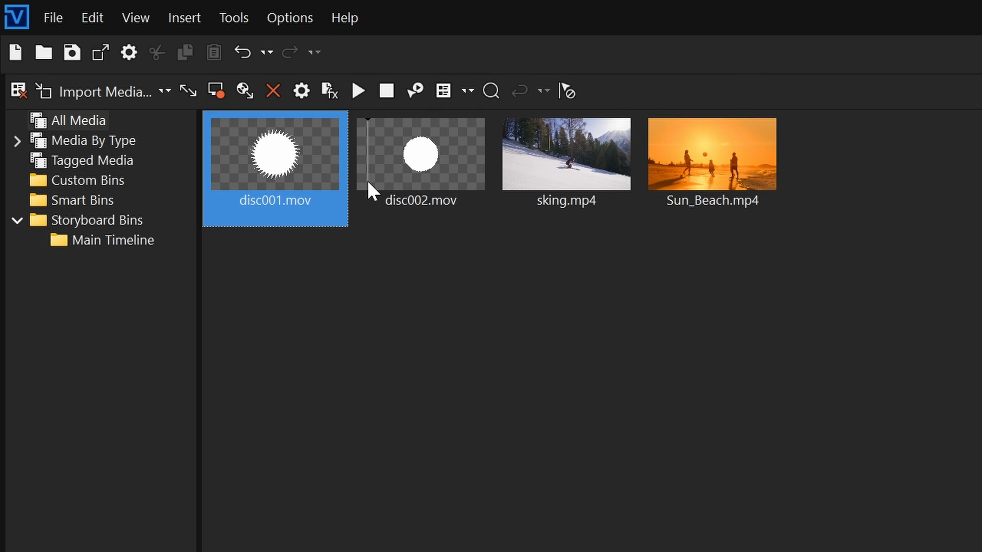
left_click(366, 187)
left_click(291, 189)
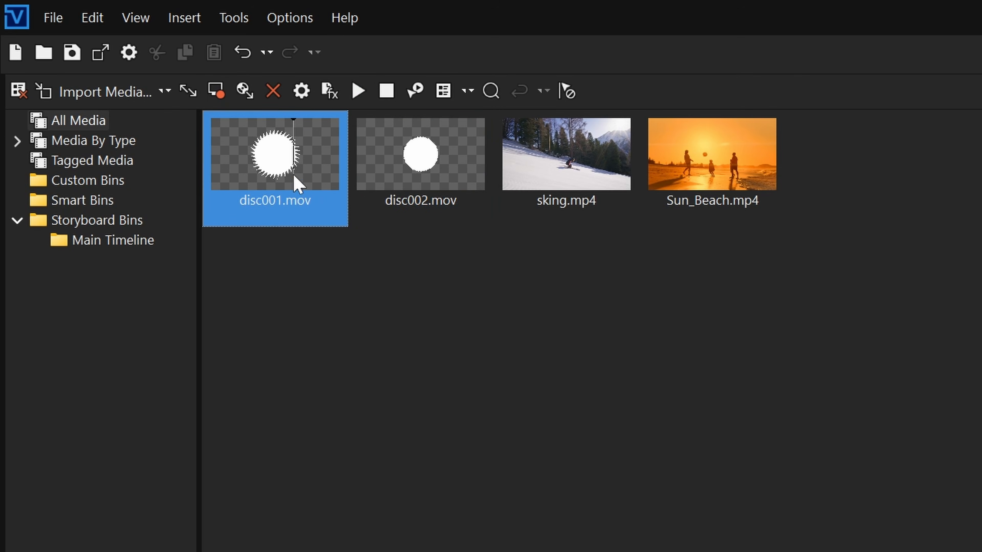
left_click(394, 189)
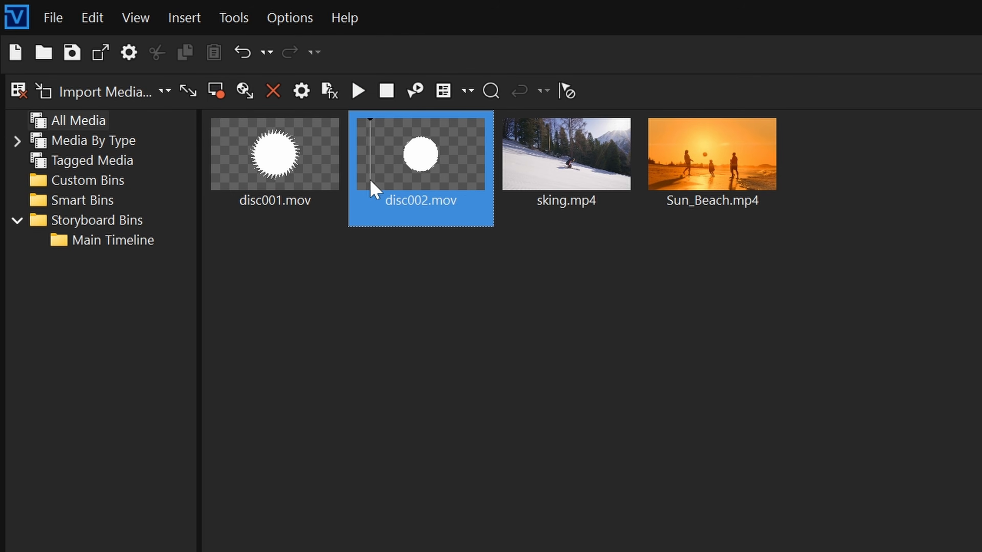
left_click(298, 187)
left_click(336, 285)
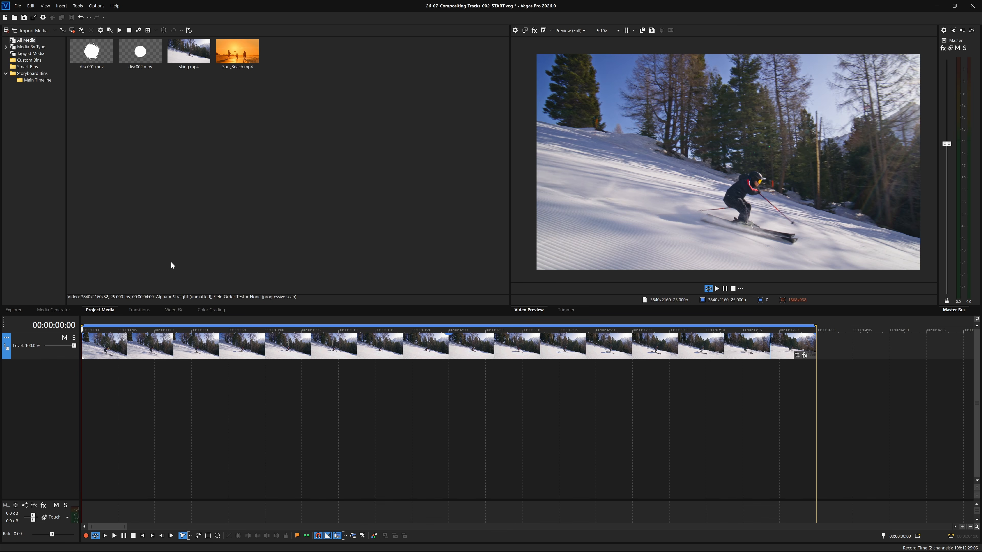
left_click(172, 308)
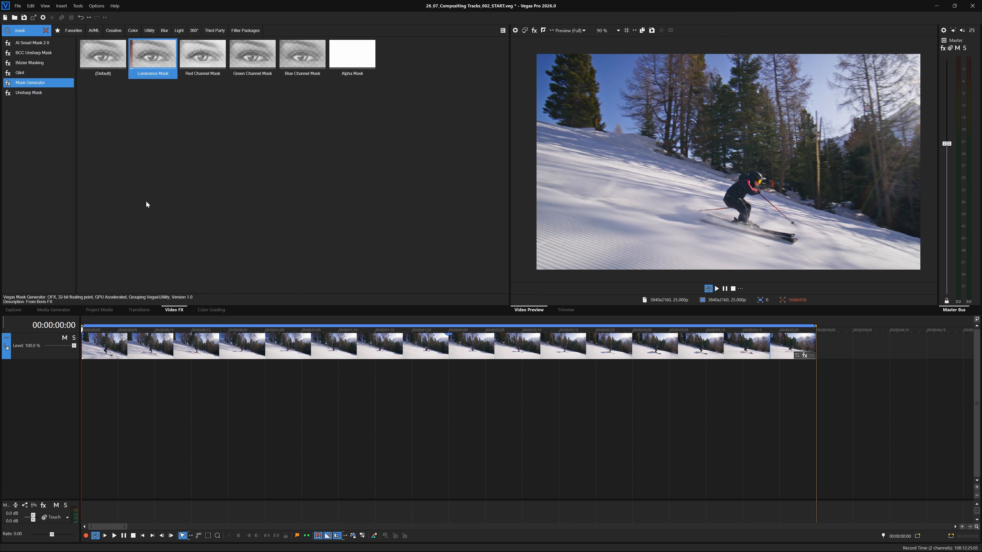
left_click(97, 309)
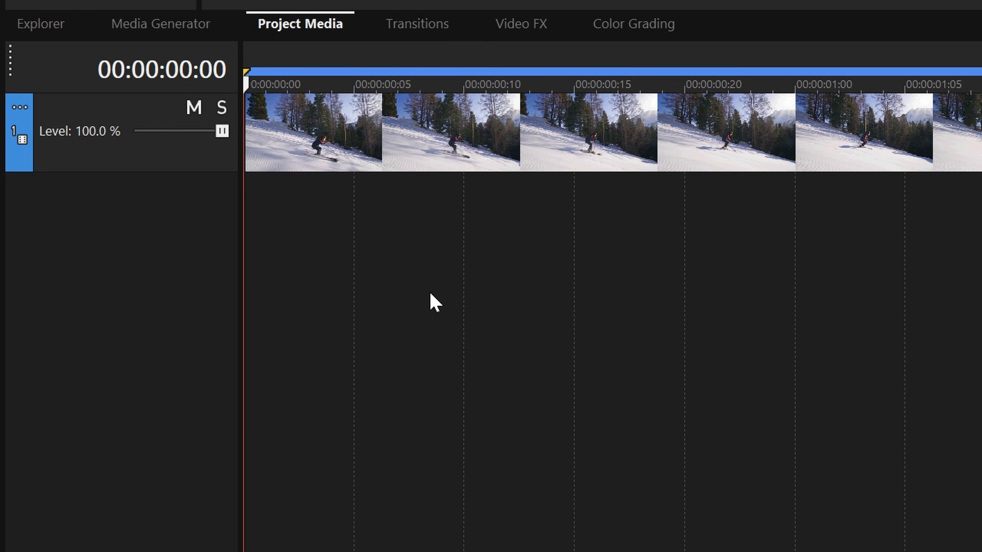
- Insert two new video tracks above the skiing clip's track
right_click(144, 400)
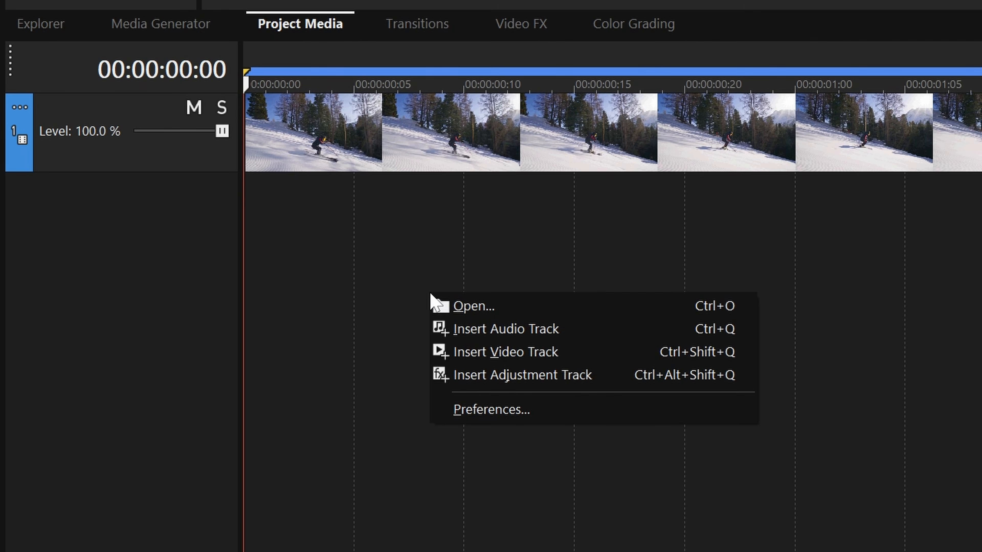
left_click(527, 358)
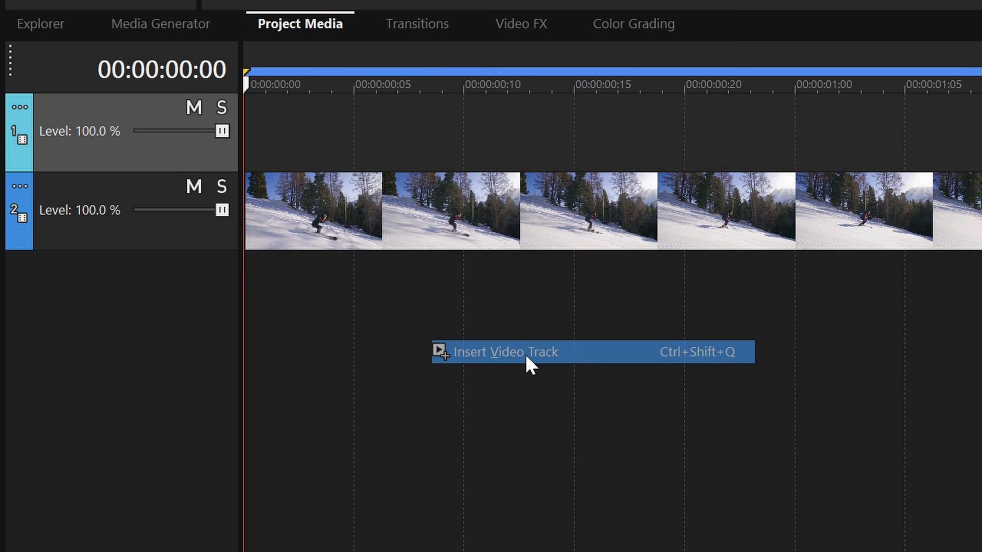
right_click(504, 313)
left_click(601, 368)
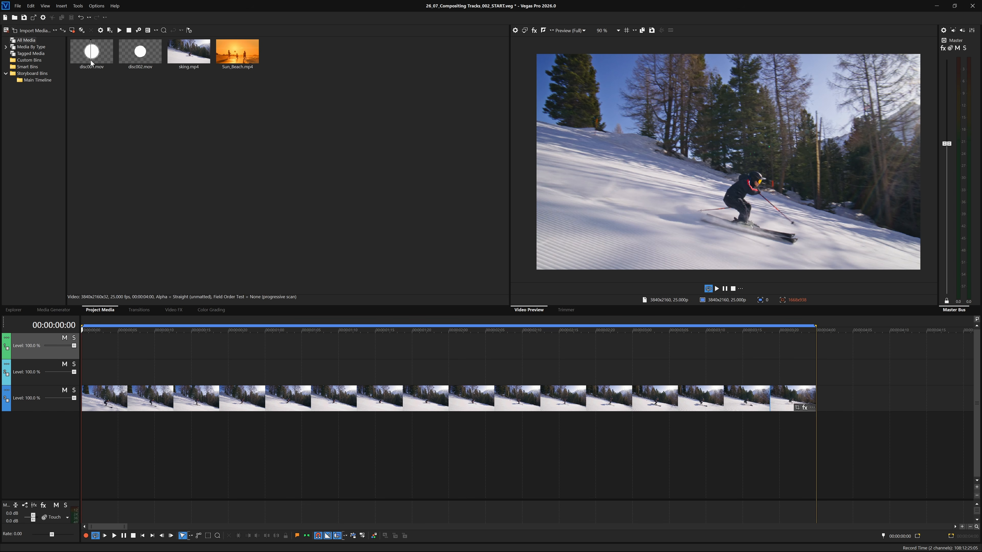
- Place disc001.mov at the start of the second track and disc002.mov at the start of the top track, with the playhead back at the beginning
left_click_drag(92, 62, 86, 376)
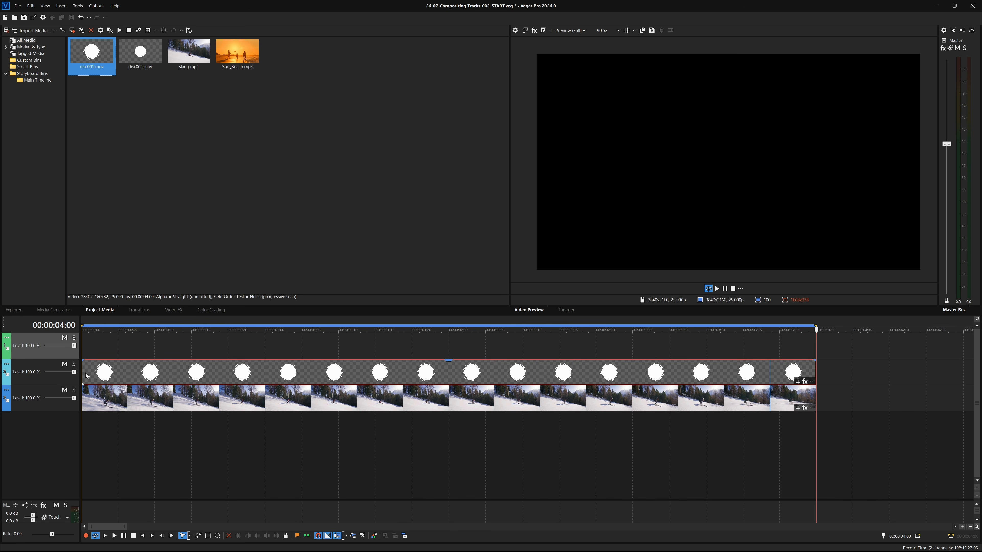
left_click_drag(136, 58, 86, 351)
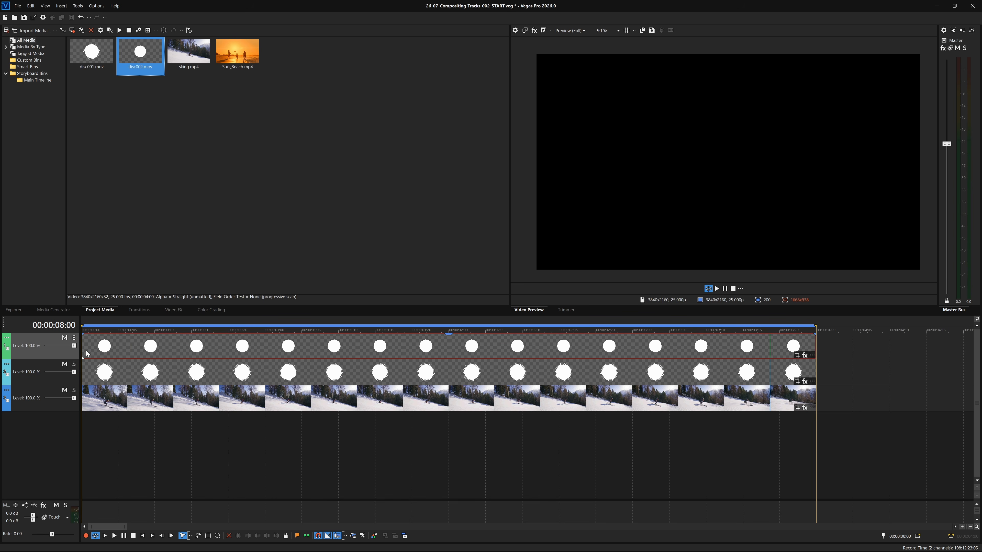
left_click(92, 331)
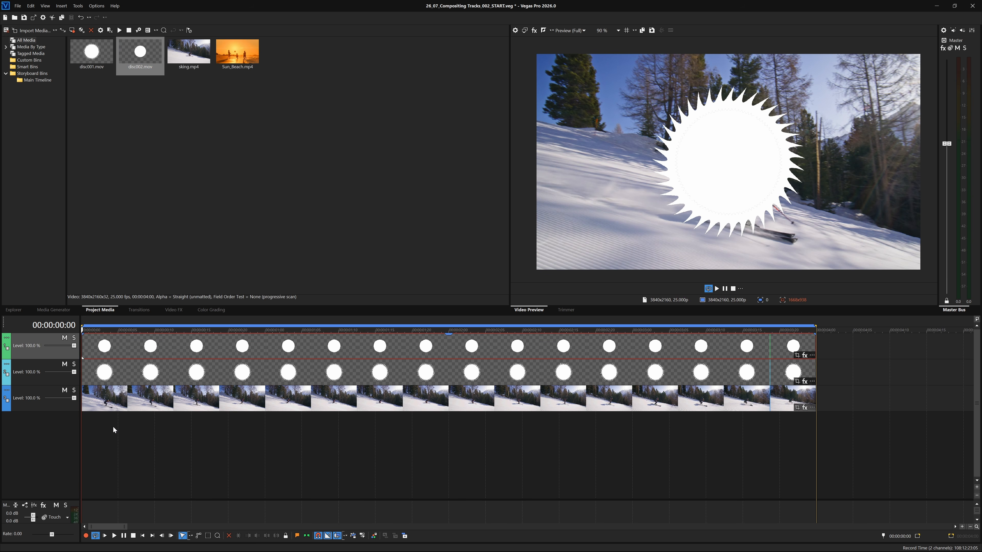
- Toggle the mute of the disc001.mov track on and off to compare the two overlapping discs
left_click(65, 365)
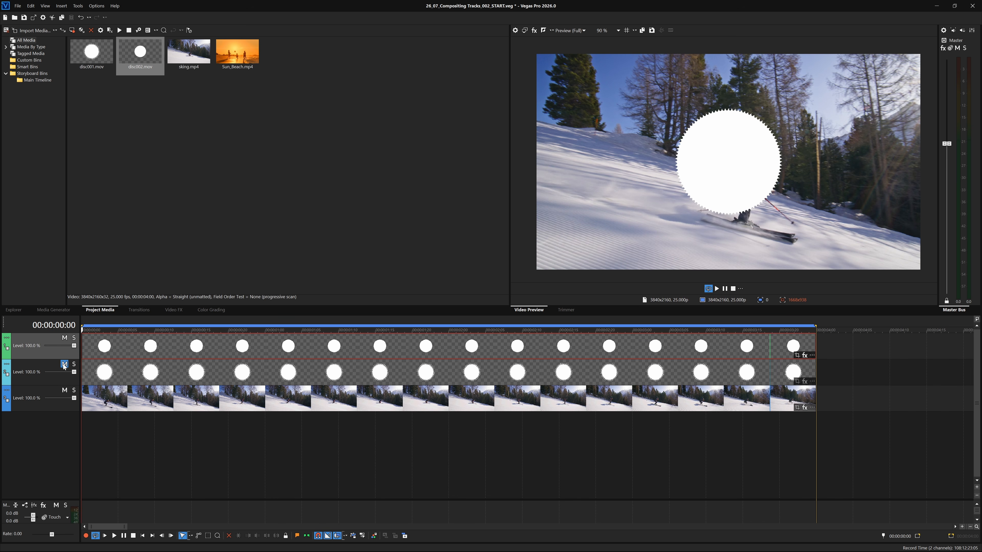
left_click(64, 365)
left_click(64, 364)
left_click(65, 365)
- Play the timeline to check the animated discs over the skiing footage, and return the playhead to the start
key("space")
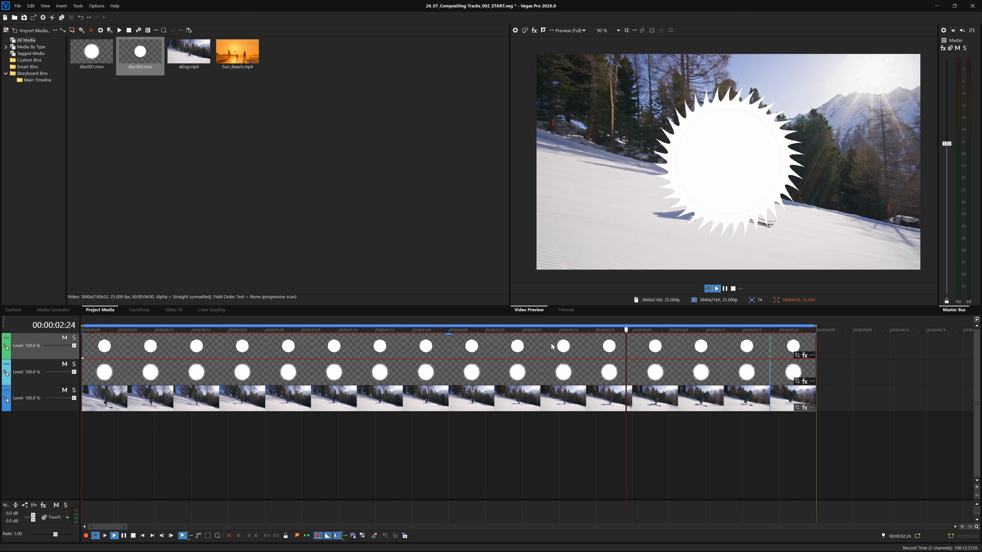
key("space")
left_click_drag(729, 330, 65, 329)
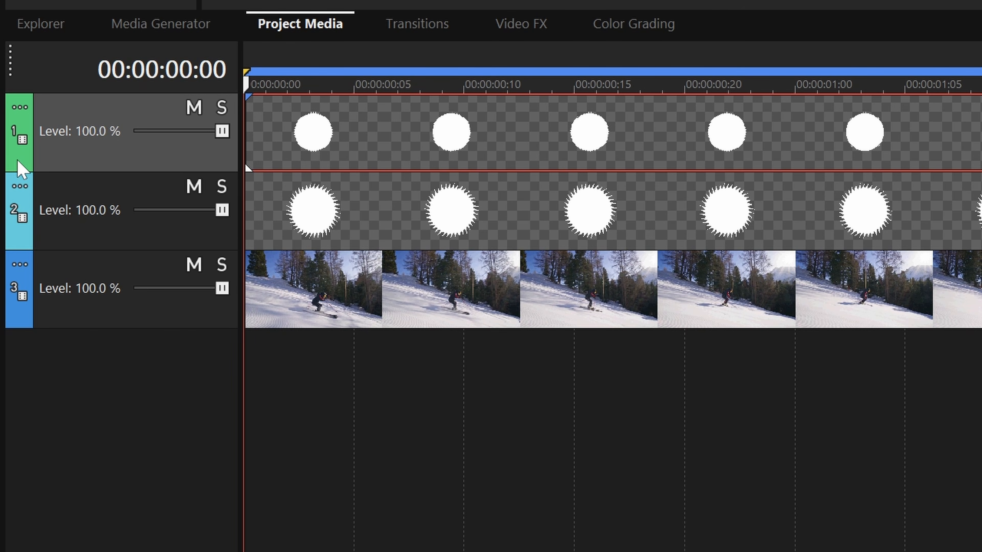
- Make the disc001.mov track a compositing child of the disc002.mov track above it
left_click(60, 193)
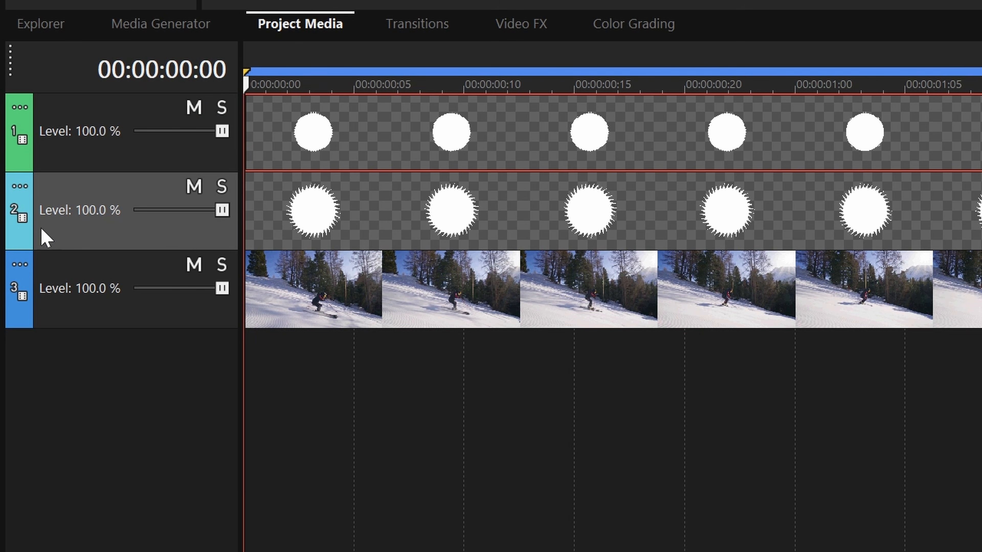
left_click(22, 187)
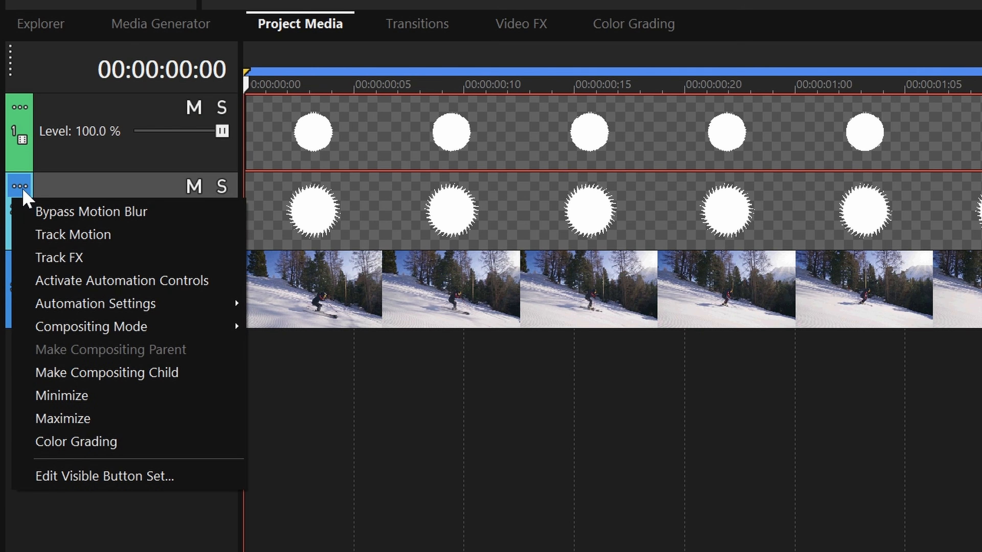
left_click(203, 369)
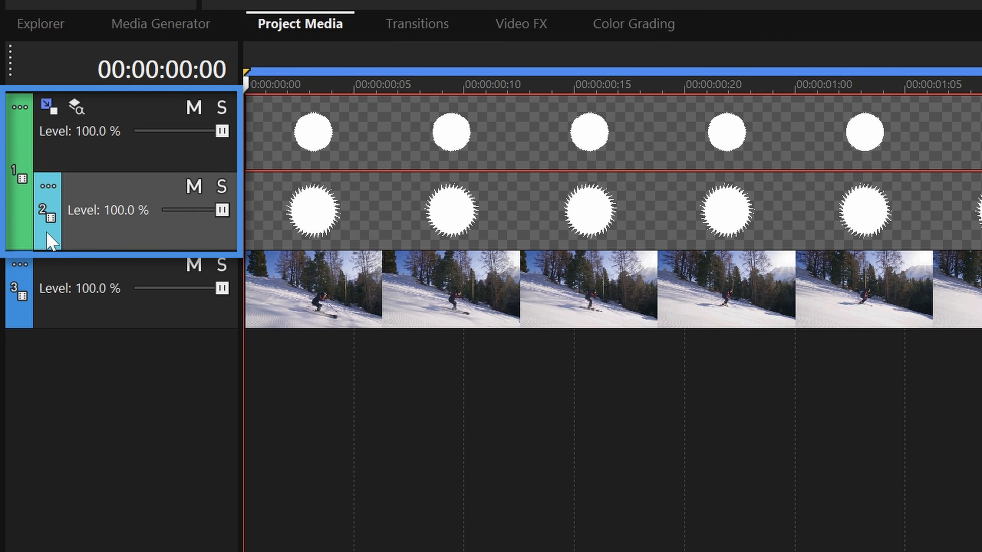
- Set the parent disc002.mov track's compositing mode to Multiply (Mask)
left_click(22, 228)
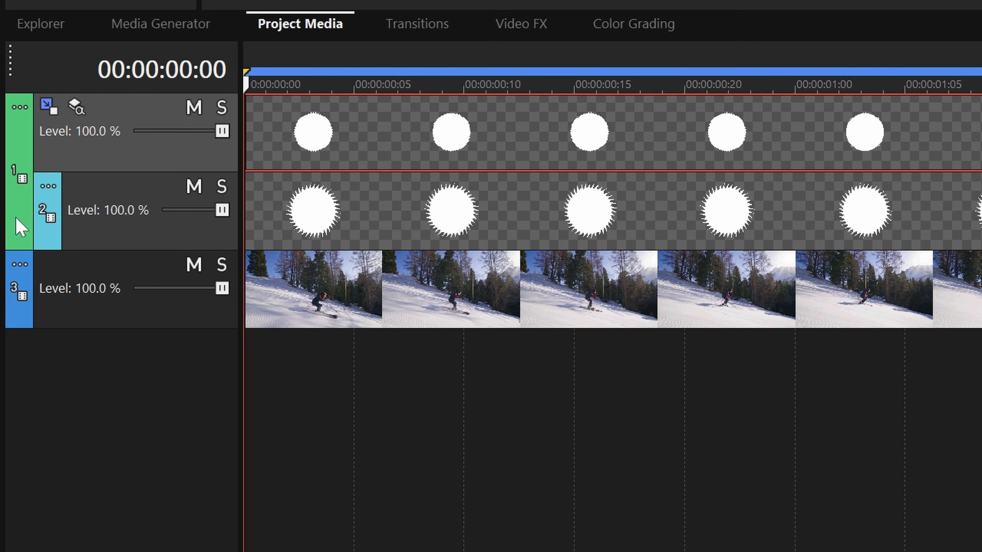
left_click(23, 320)
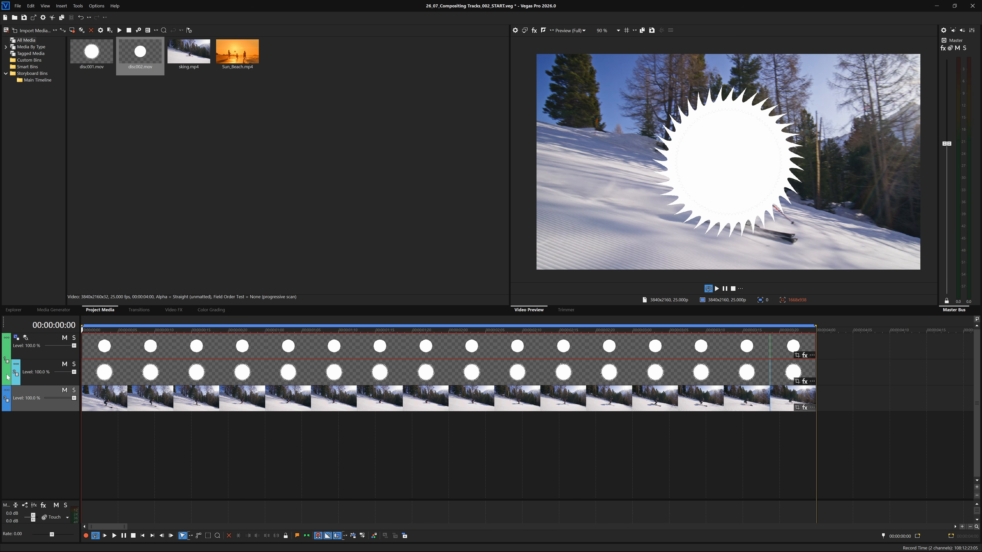
left_click(8, 377)
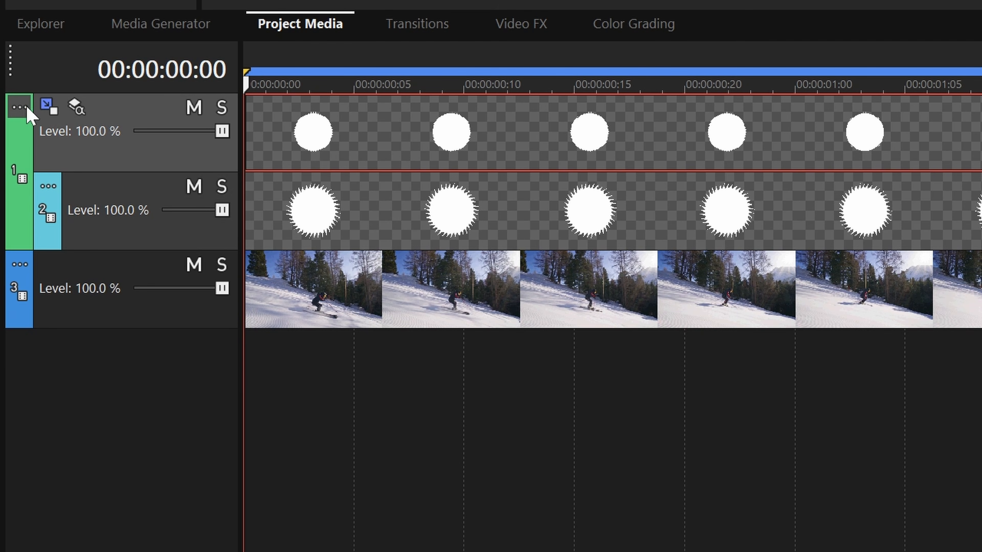
left_click(28, 110)
mouse_move(185, 251)
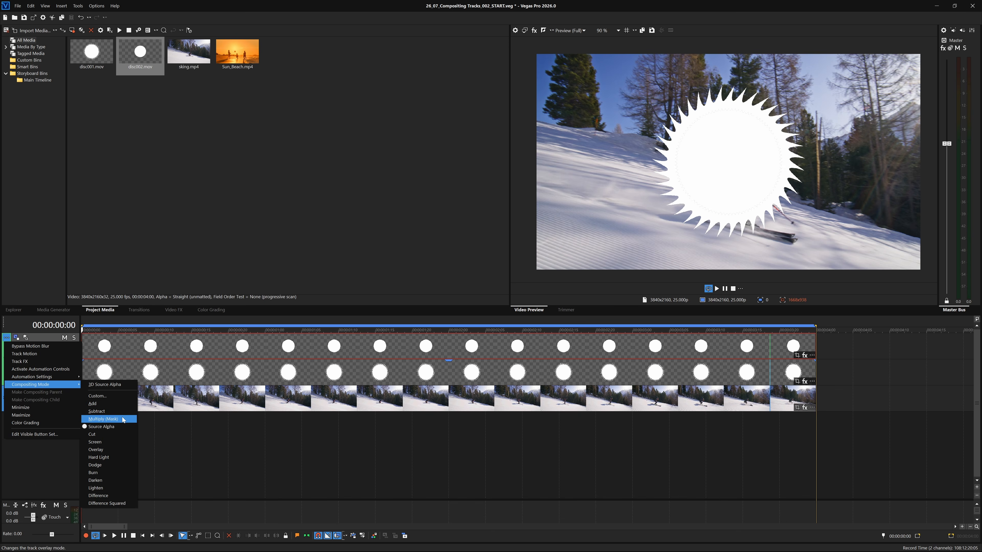
left_click(123, 417)
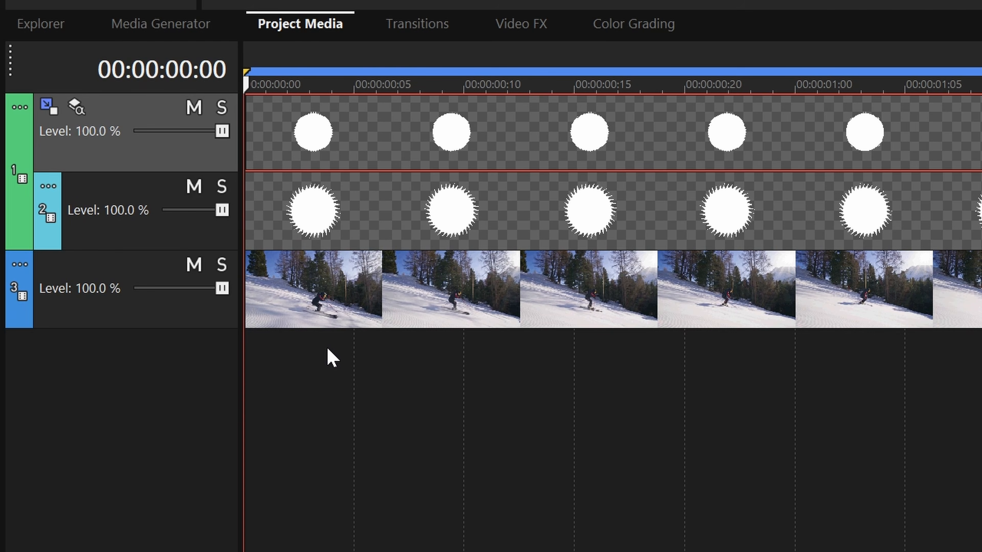
left_click(6, 338)
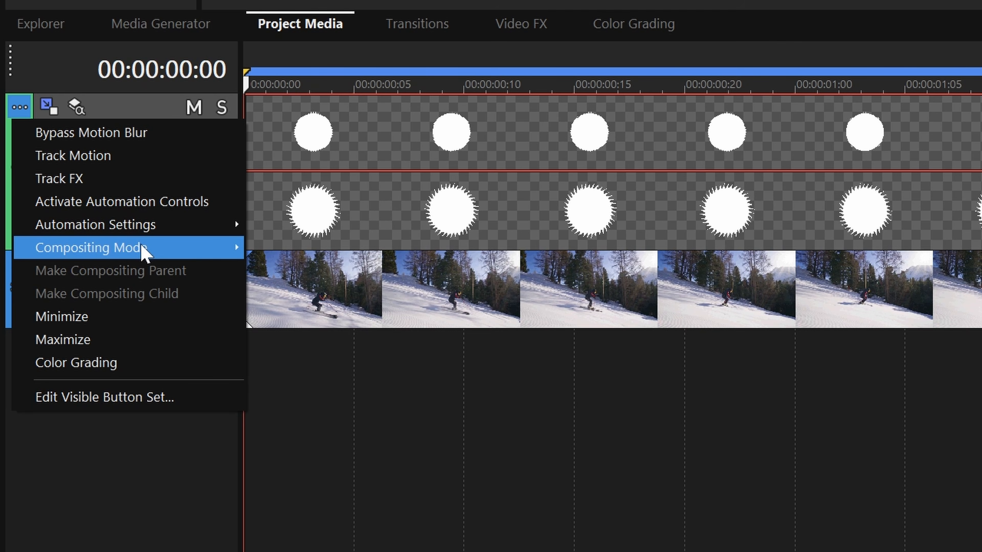
mouse_move(140, 248)
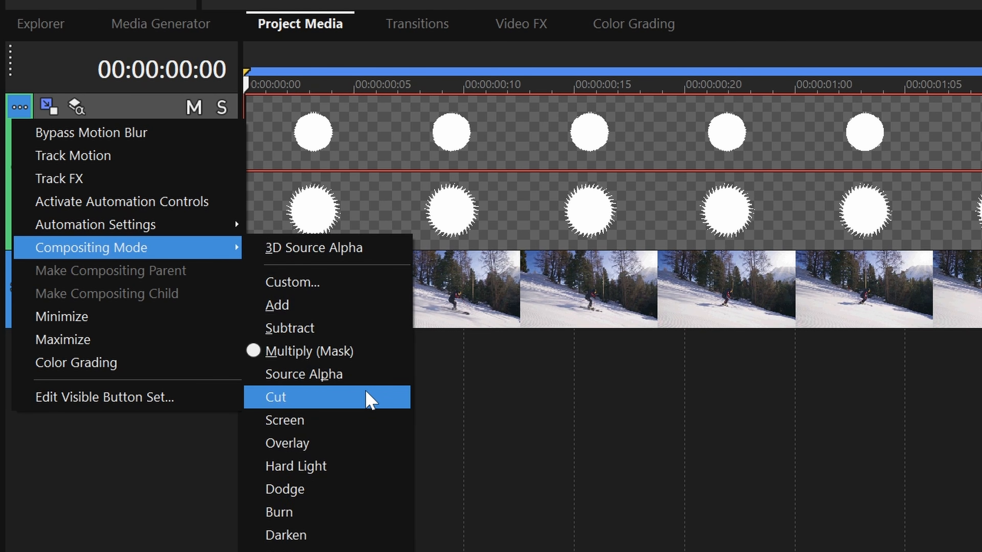
left_click(502, 404)
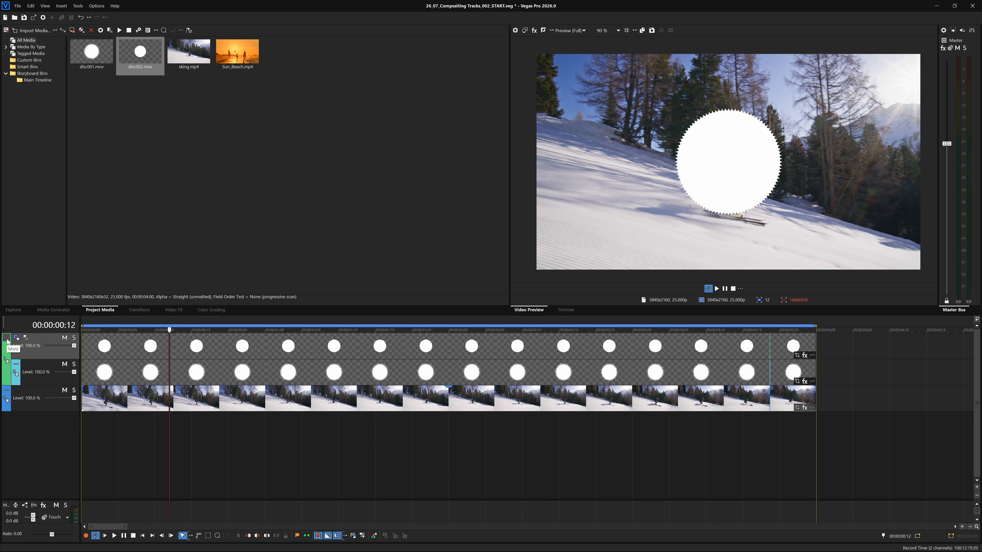
- Set the parent disc002.mov track's compositing mode to Cut
left_click(20, 107)
mouse_move(58, 384)
left_click(121, 434)
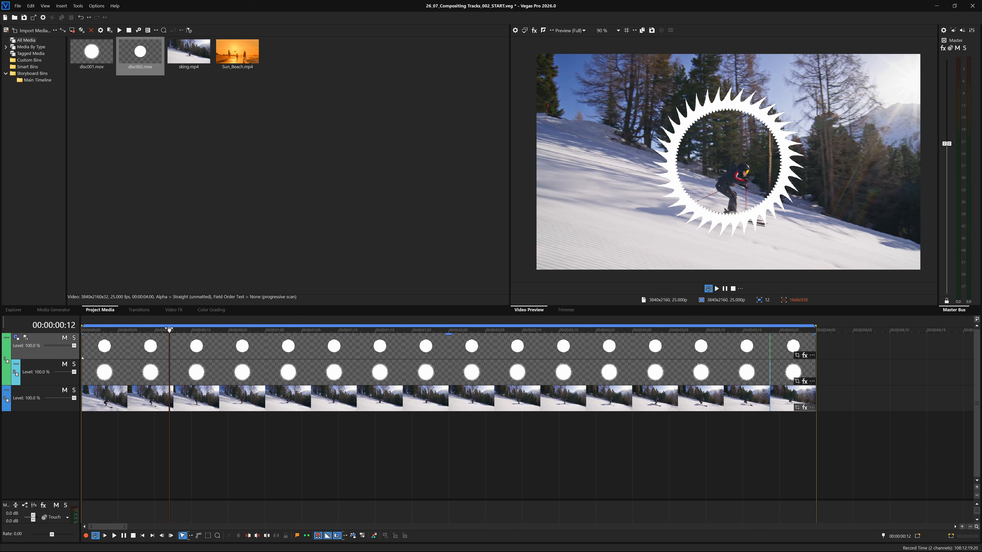
- Play the composite from the start of the timeline to review the ring cut out over the skiing footage
left_click_drag(169, 372, 45, 327)
key("space")
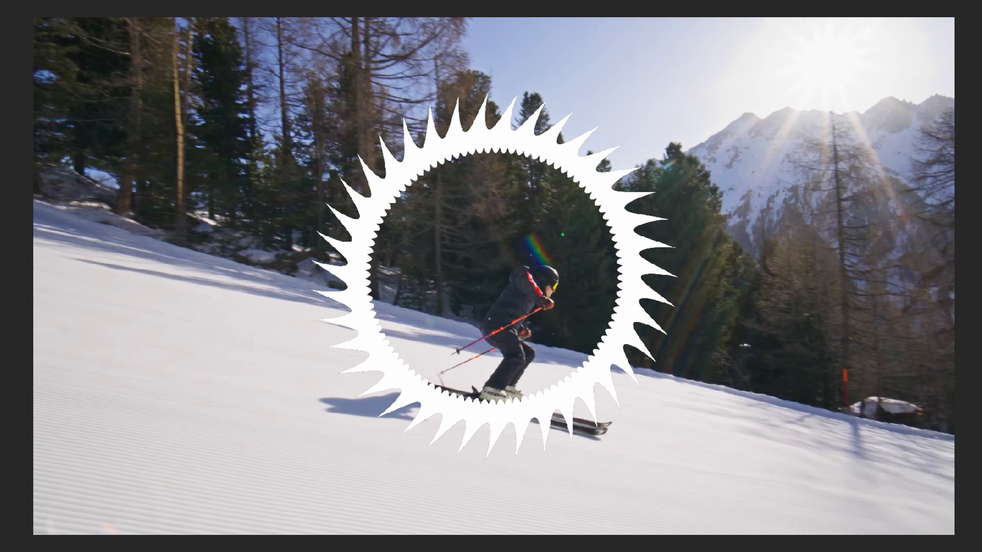
key("space")
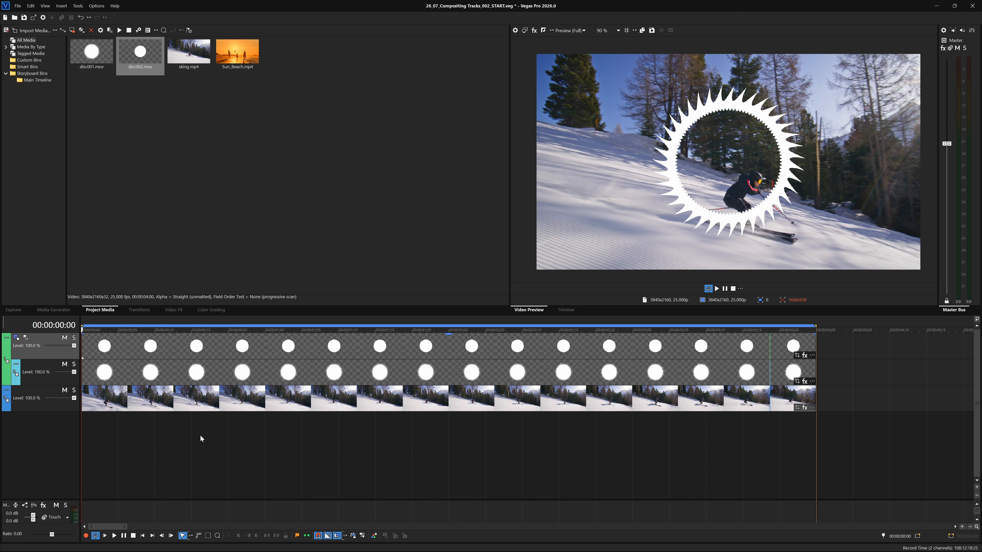
key("space")
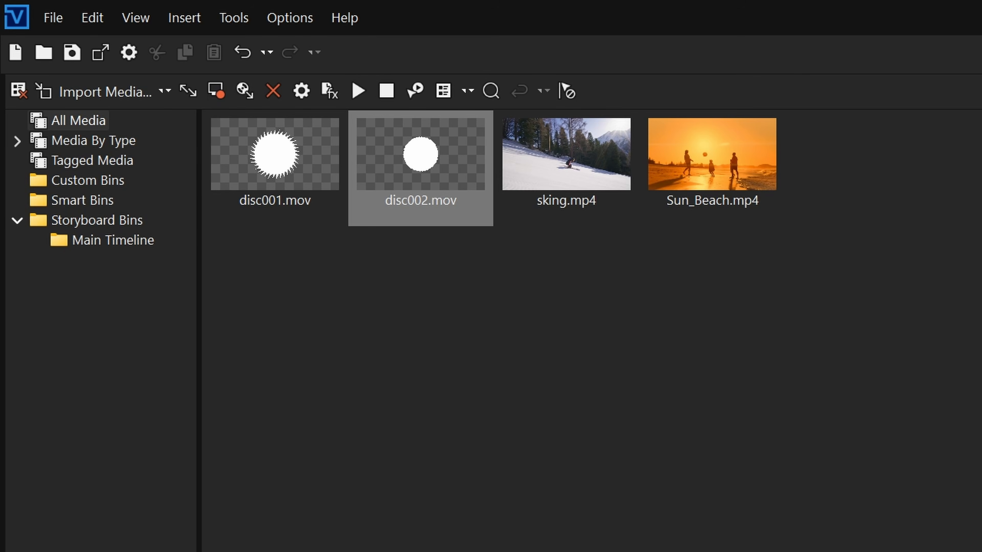
- Insert a new video track above the disc tracks and place Sun_Beach.mp4 on it at the start of the timeline
left_click(715, 163)
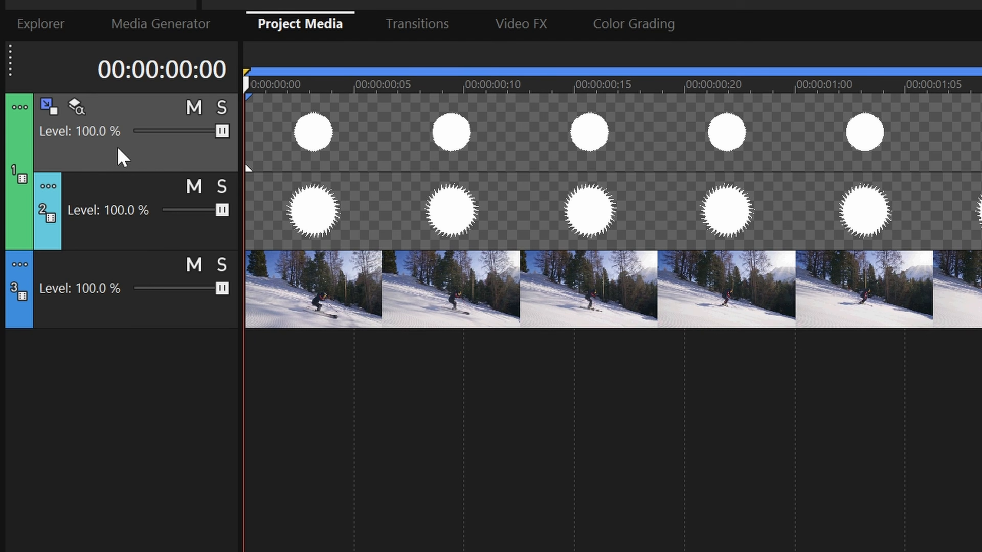
right_click(40, 352)
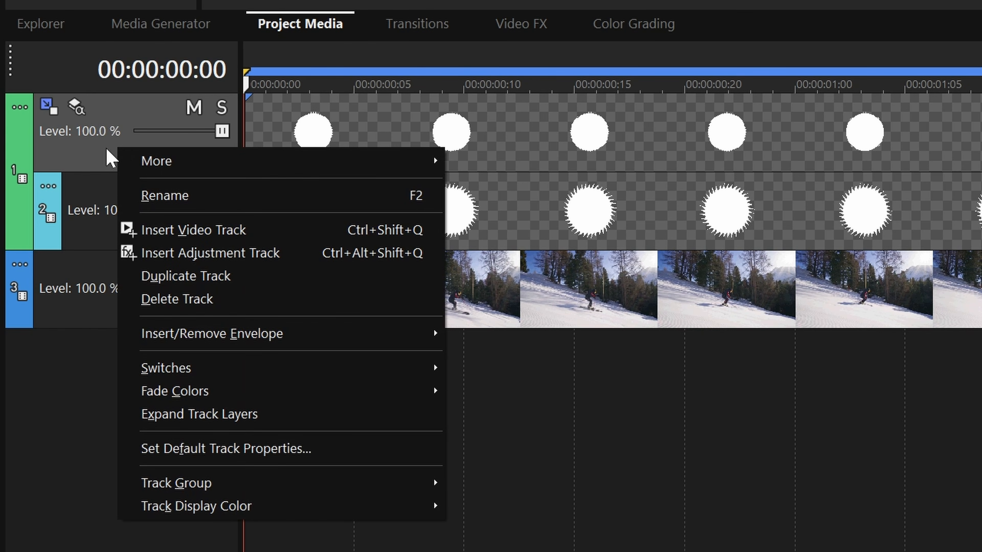
left_click(273, 232)
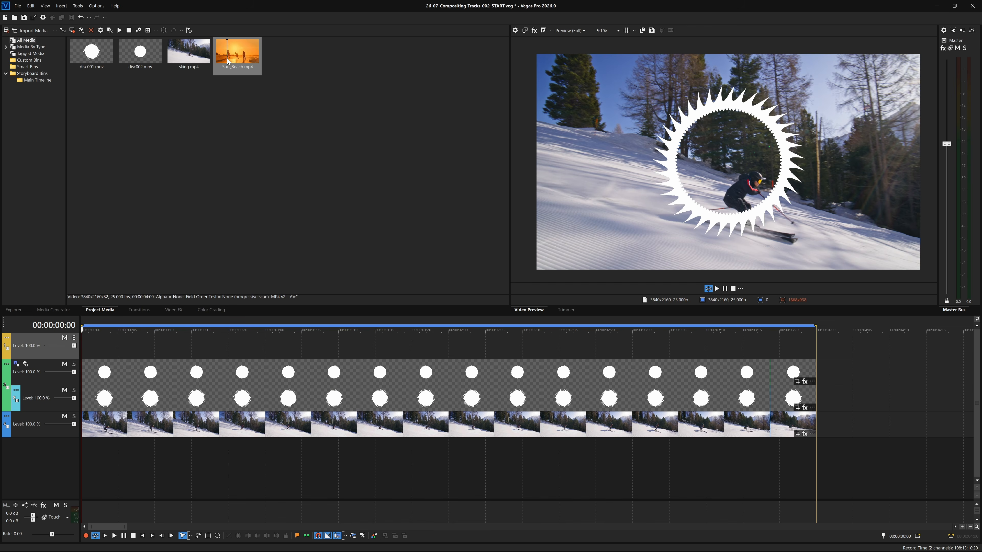
left_click_drag(228, 62, 234, 71)
left_click_drag(208, 311, 86, 349)
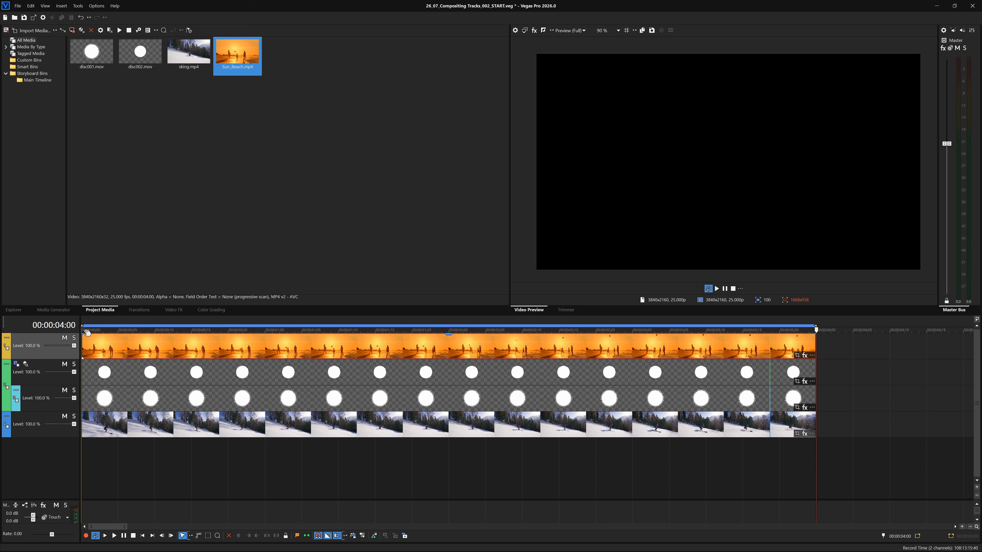
- Play the timeline from the start to review the beach clip on the new track
left_click(83, 329)
key("space")
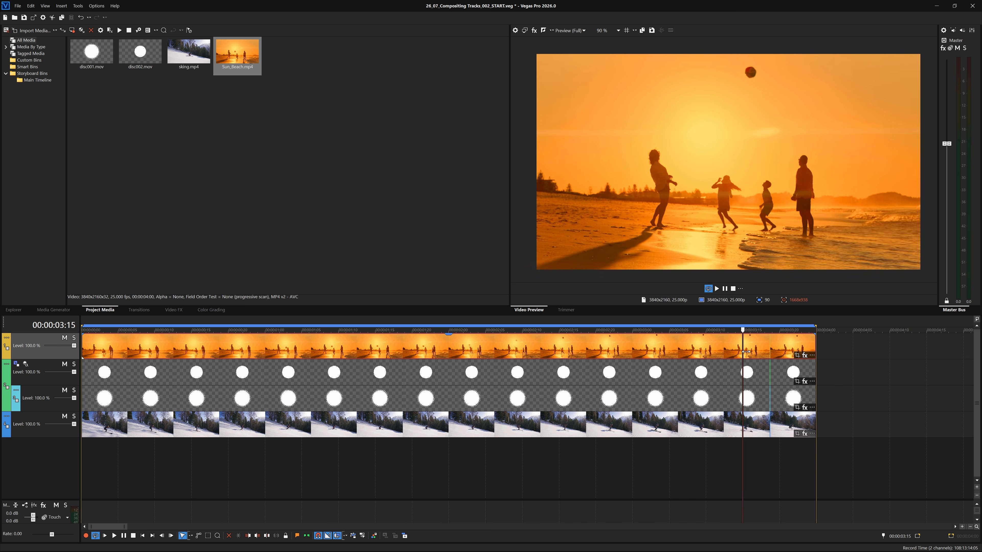
key("space")
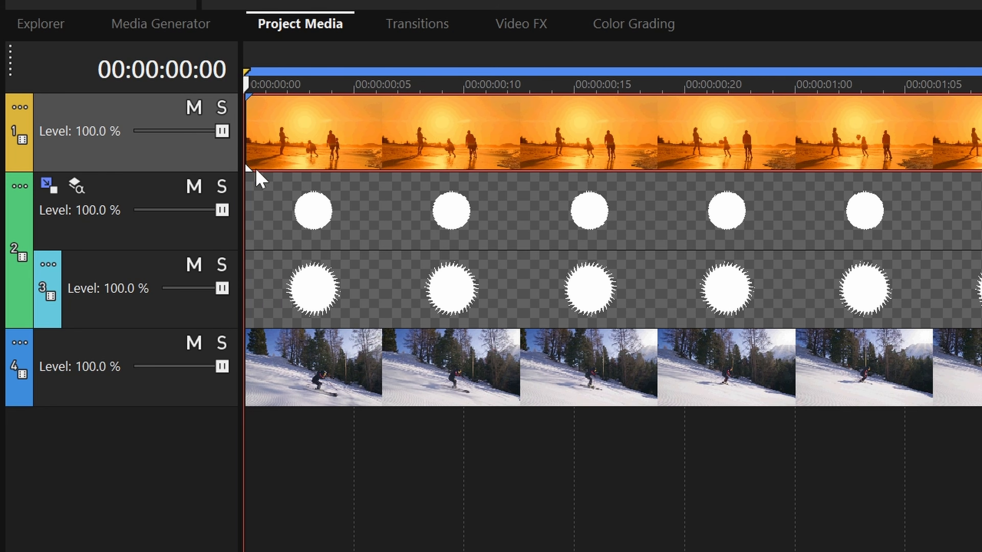
- Make the disc002.mov track a compositing child of the Sun_Beach.mp4 track above it
left_click(18, 219)
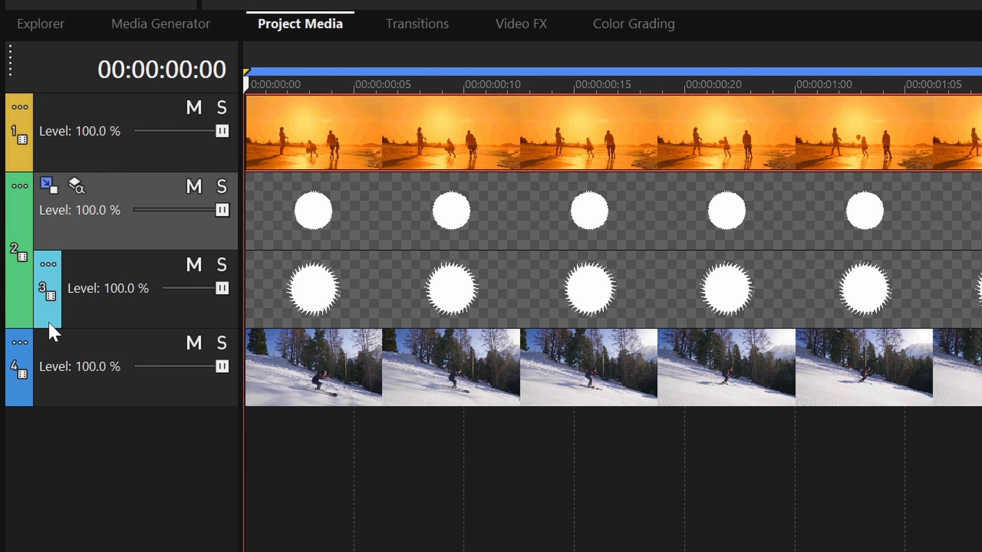
left_click(48, 322)
left_click(19, 214)
left_click(19, 186)
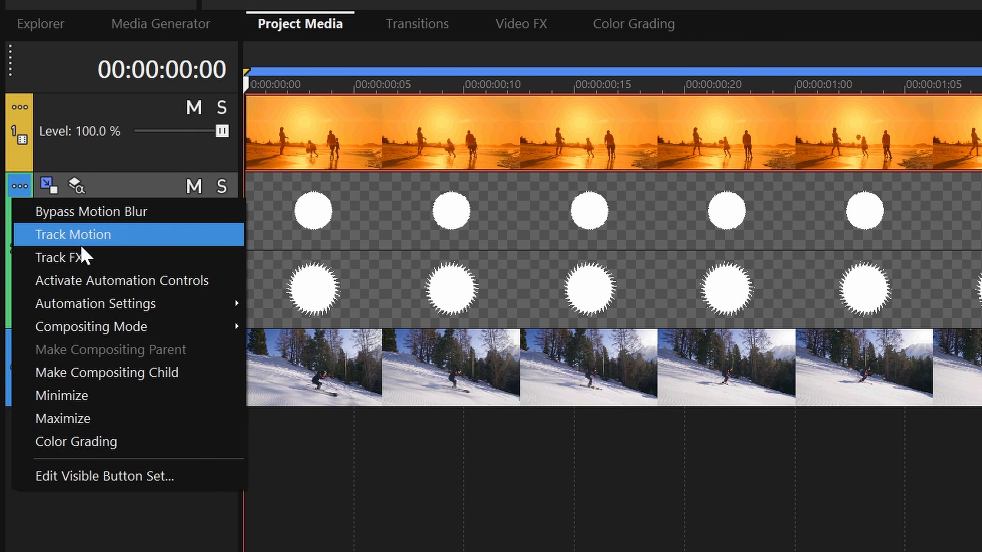
left_click(215, 371)
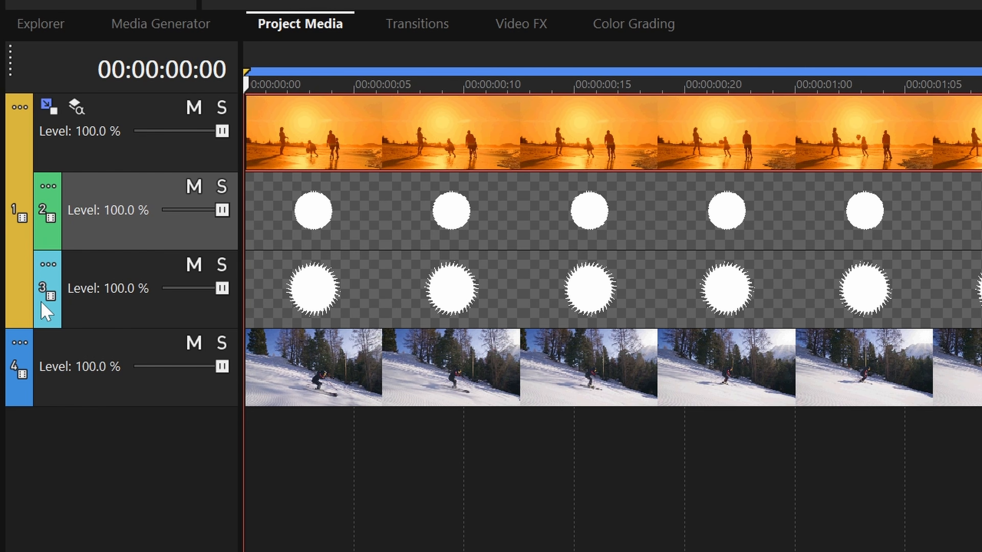
- Make the disc001.mov track a compositing child nested under the disc002.mov track
left_click(47, 319)
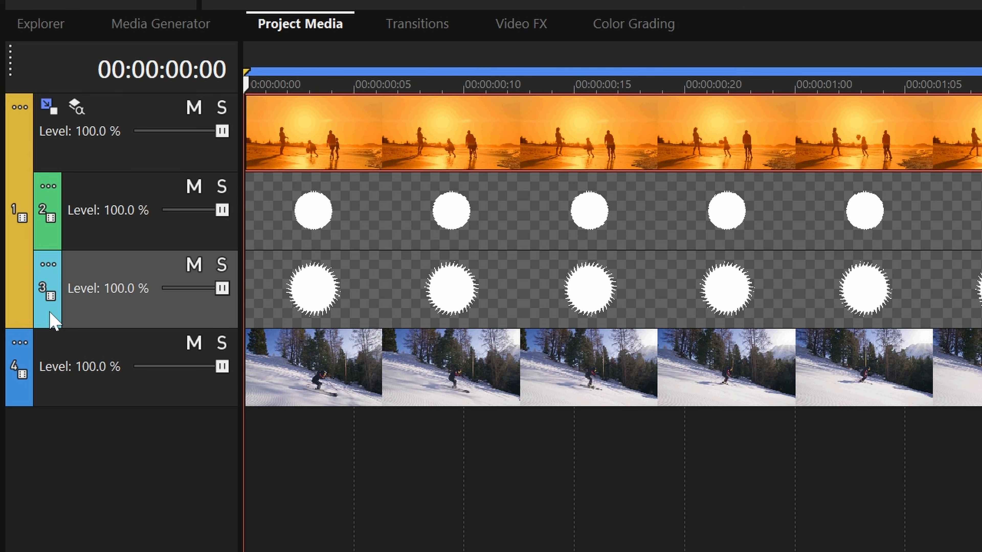
left_click(53, 265)
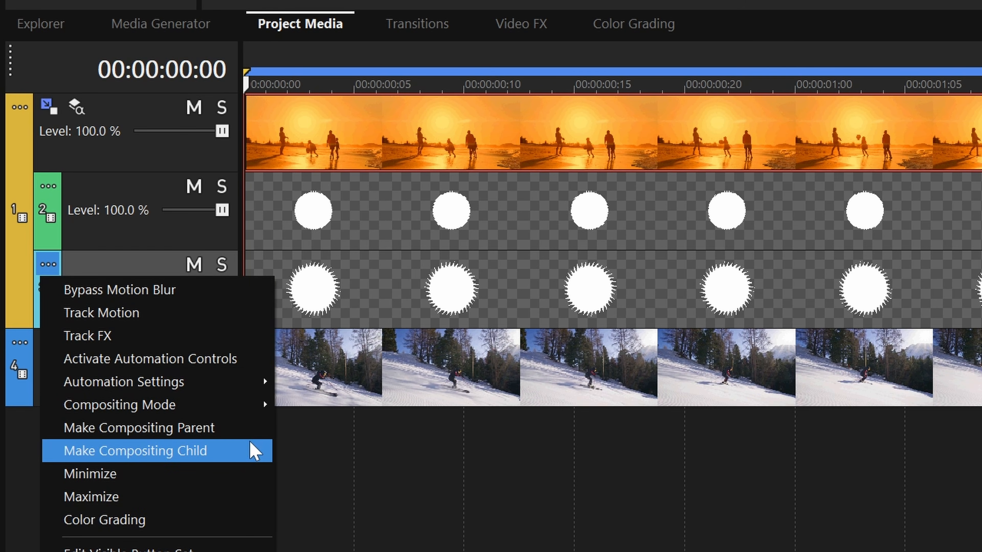
left_click(249, 450)
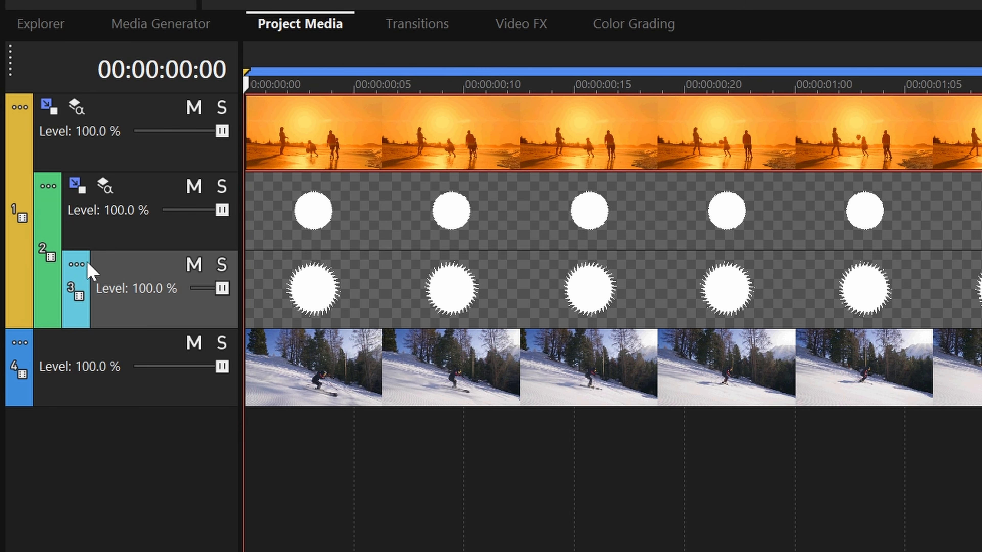
- Set the parent Sun_Beach.mp4 track's compositing mode to Multiply (Mask)
left_click(54, 232)
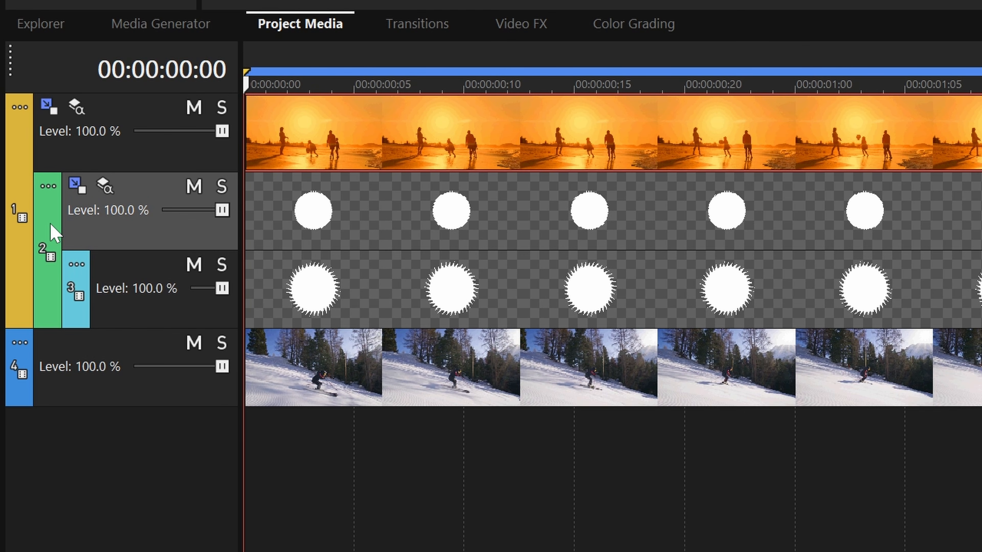
left_click(43, 154)
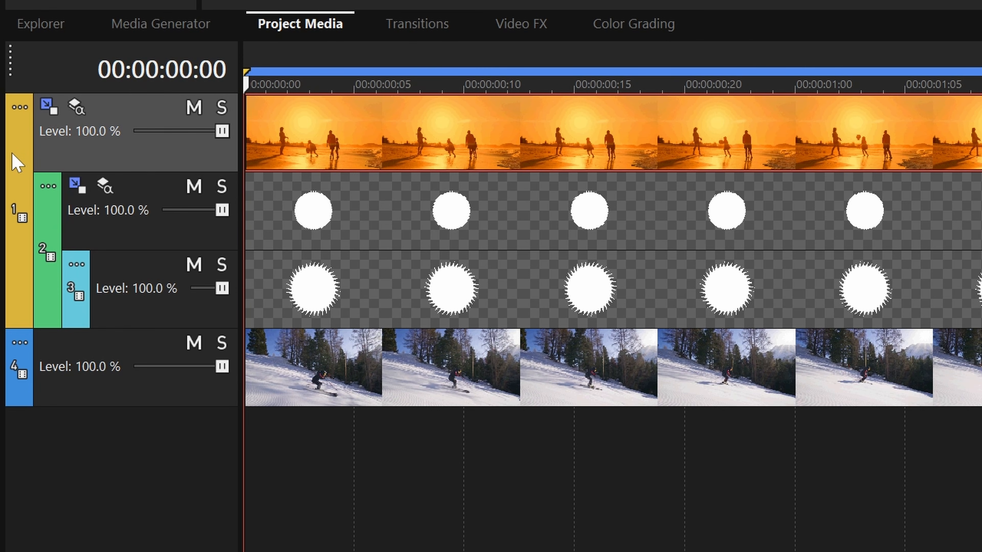
left_click(21, 109)
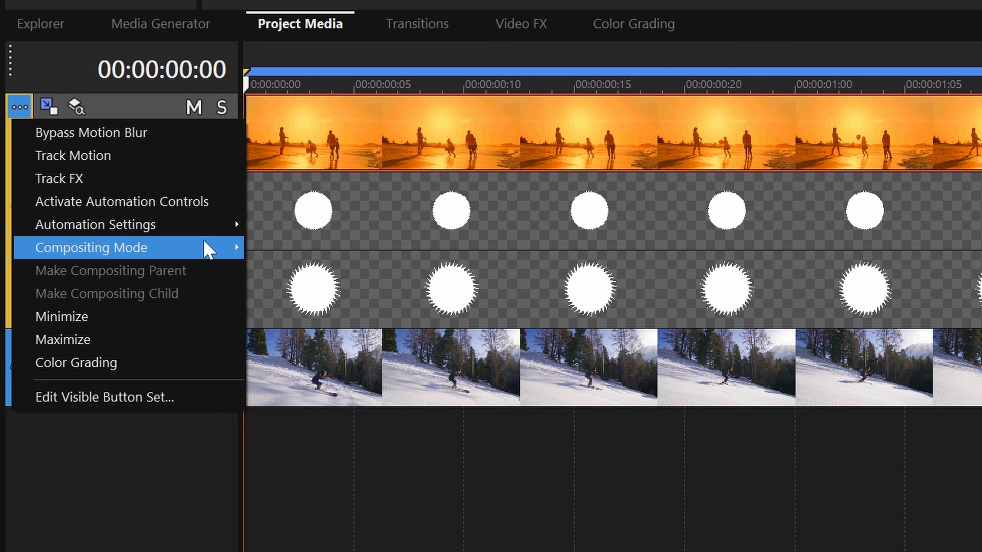
mouse_move(203, 242)
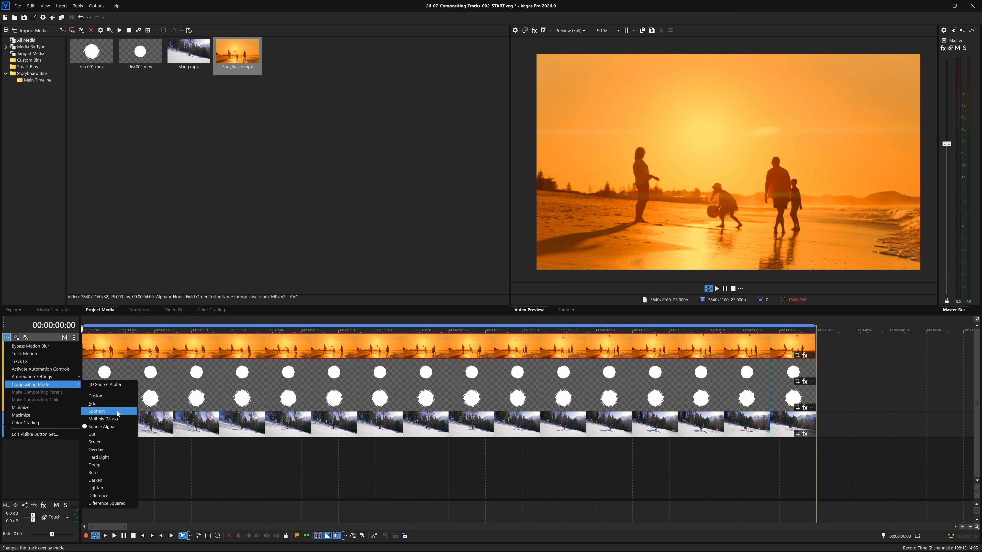
left_click(125, 420)
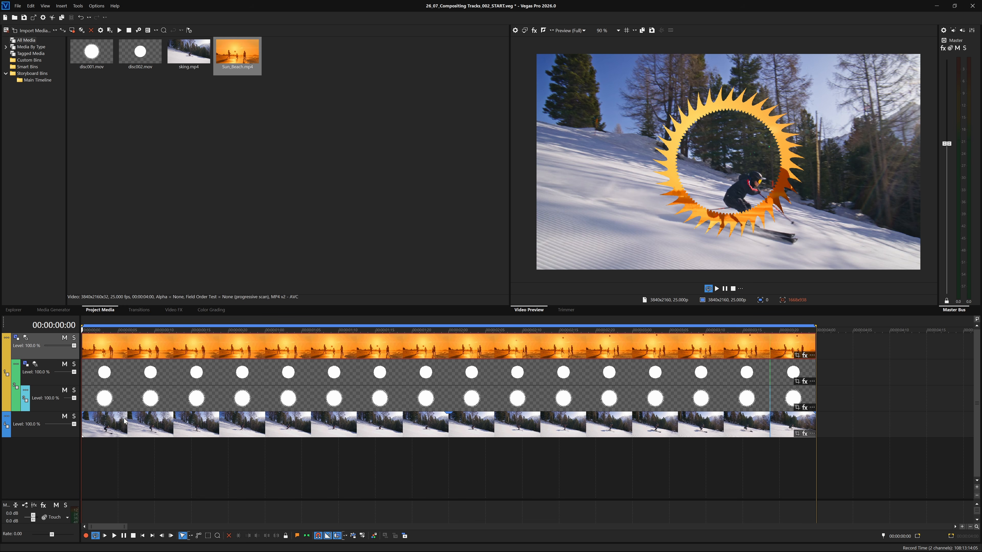
- Play and scrub through the timeline to review the beach-filled ring over the skiing footage, returning to the start
key("space")
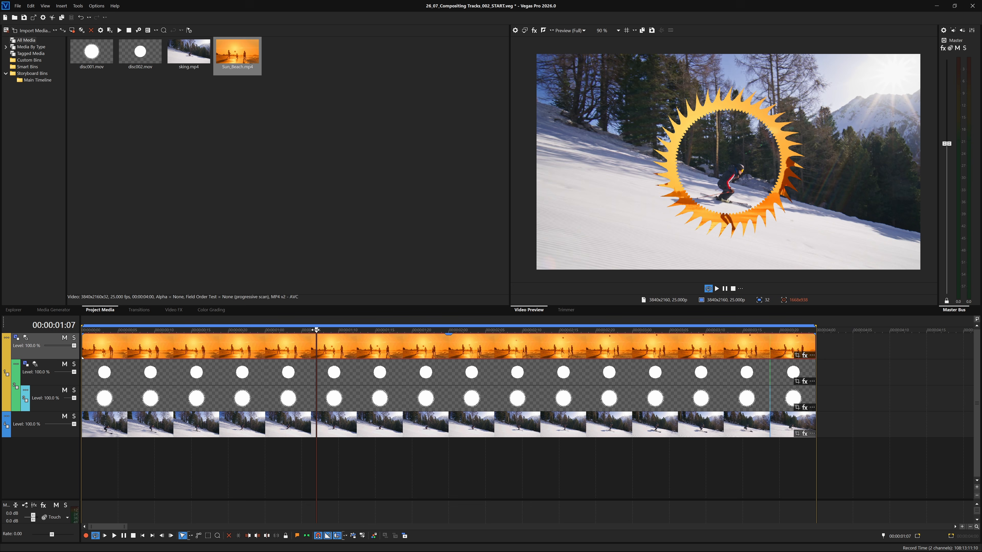
left_click_drag(316, 330, 74, 330)
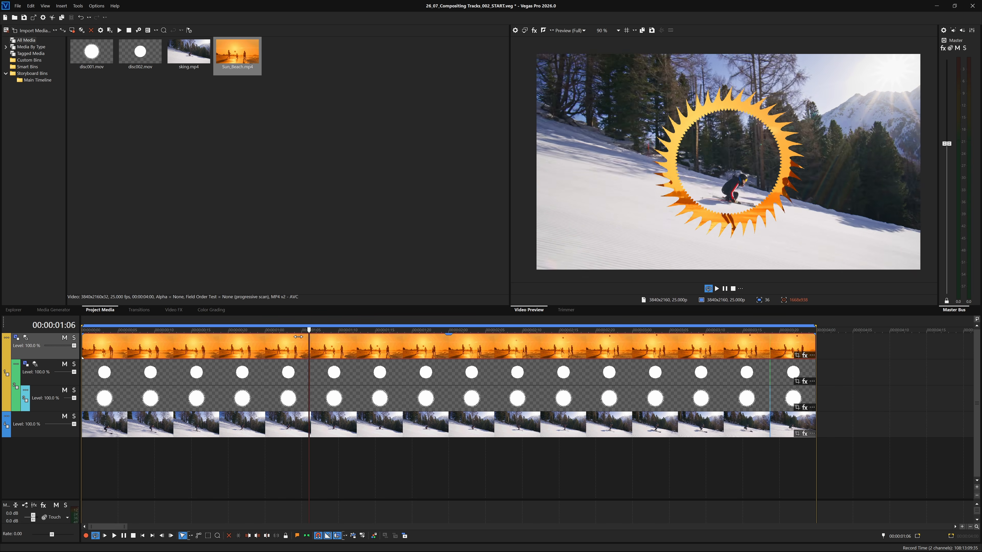
key("space")
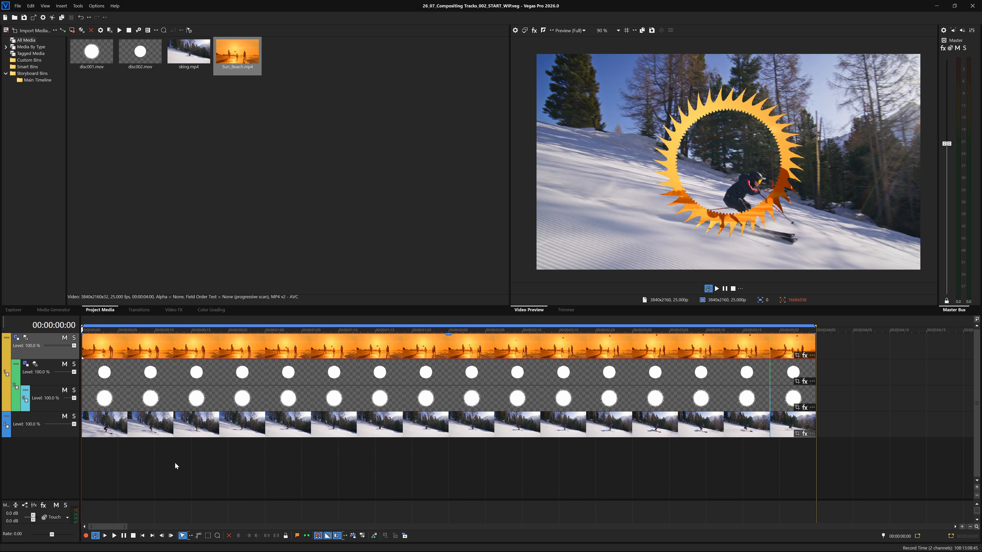
key("space")
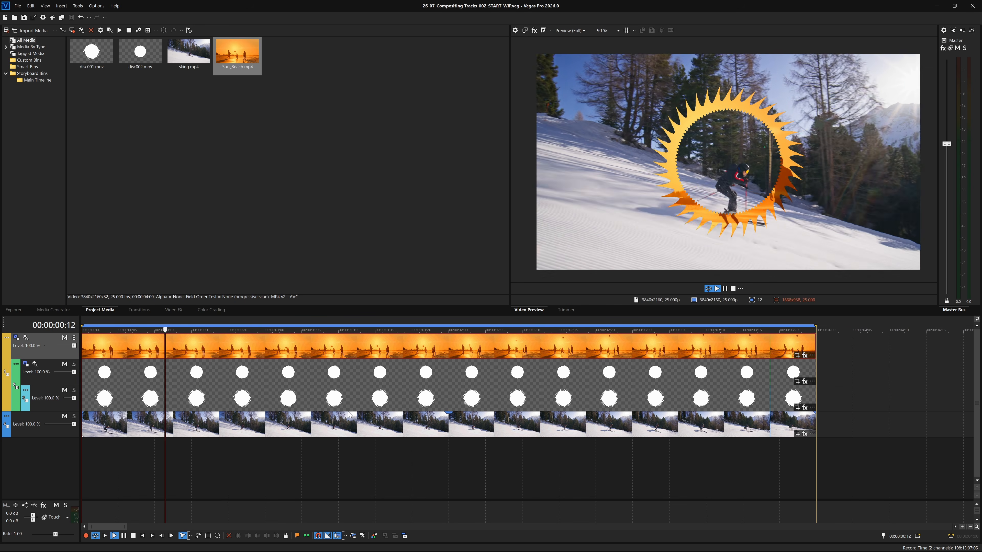
key("Return")
left_click_drag(301, 328, 82, 365)
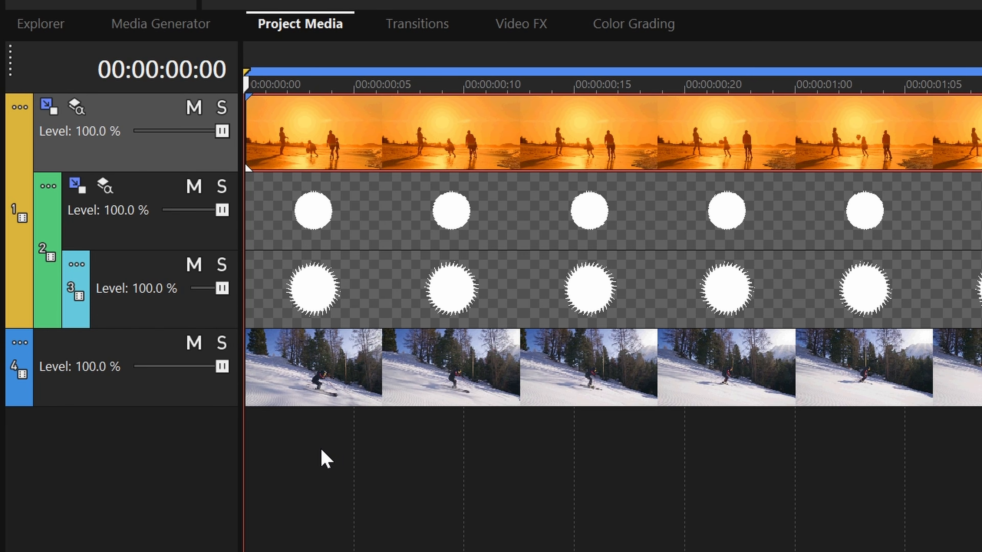
- Add the Layer Dimensionality effect to the parent beach track and apply its Drop Shadow With Down Light preset
left_click(22, 109)
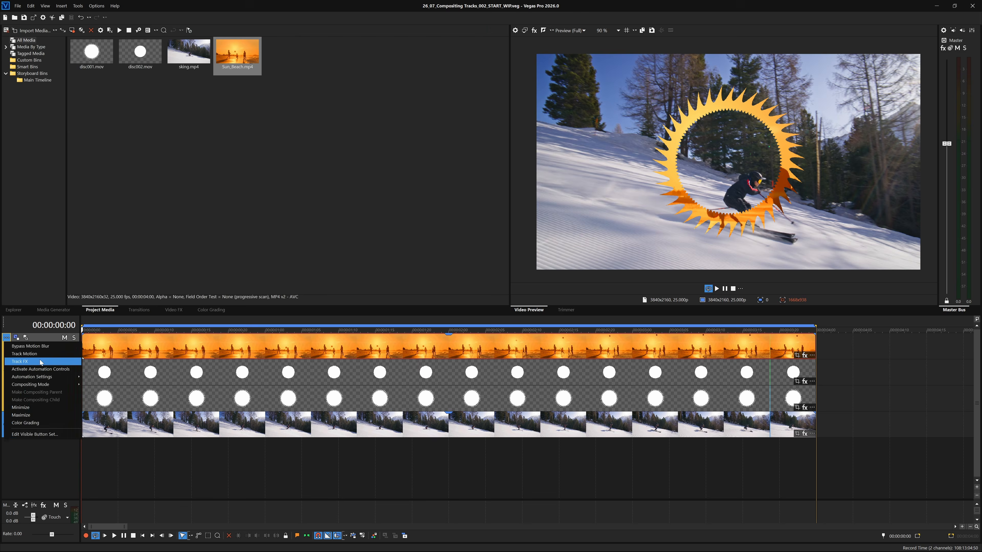
left_click(41, 362)
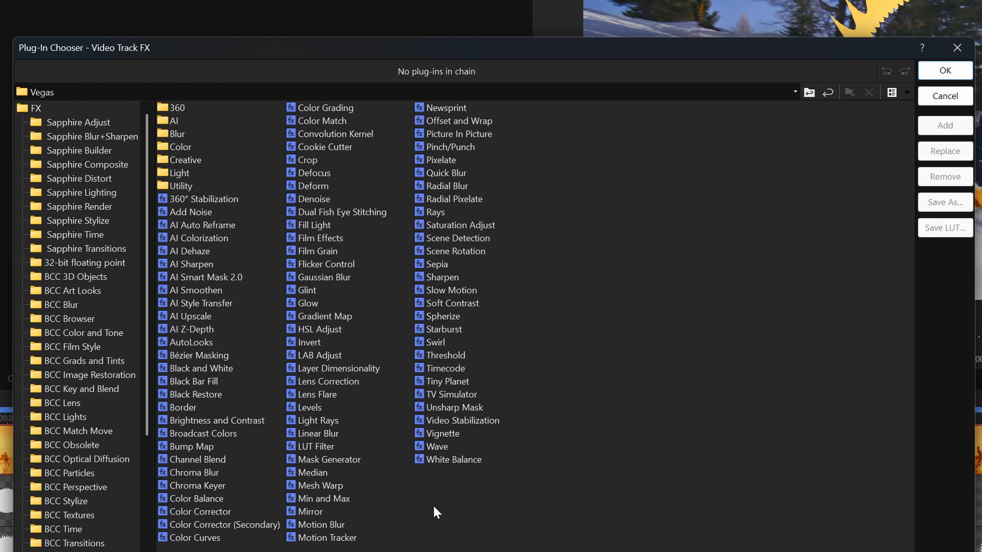
left_click(377, 368)
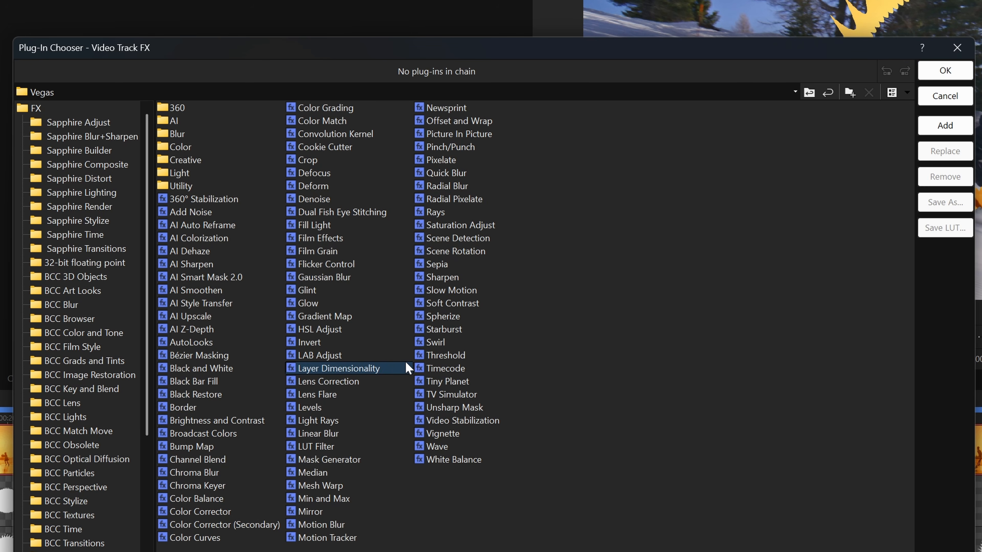
left_click(943, 125)
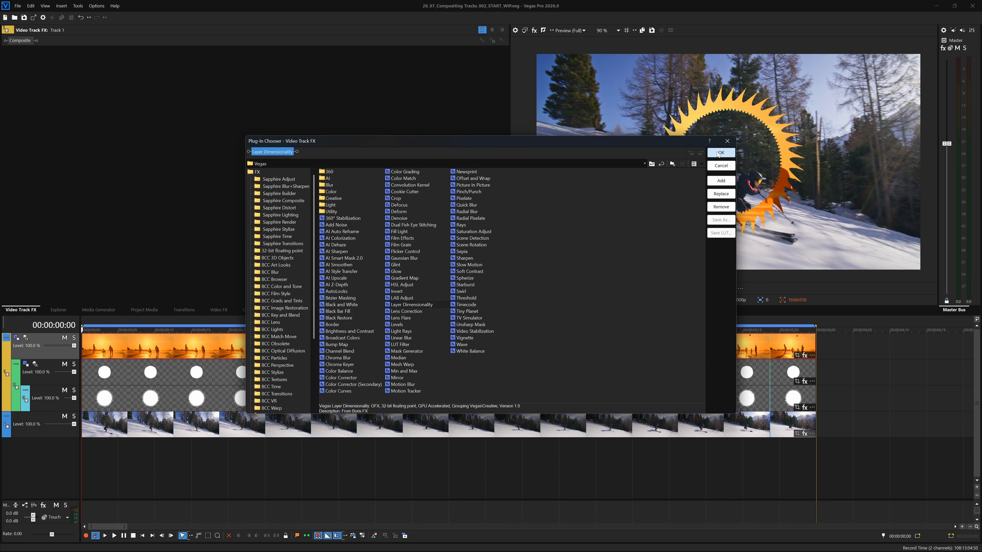
left_click(945, 70)
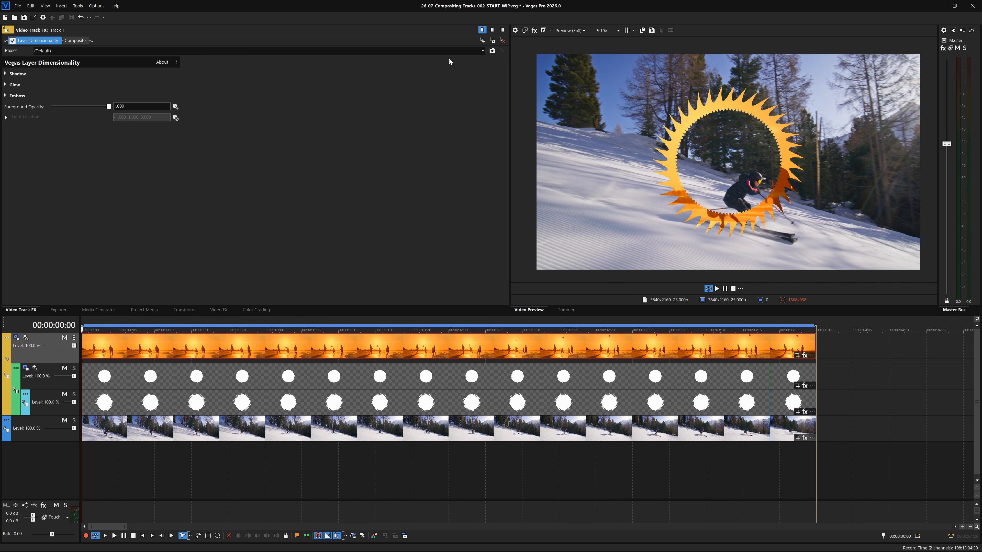
left_click(482, 51)
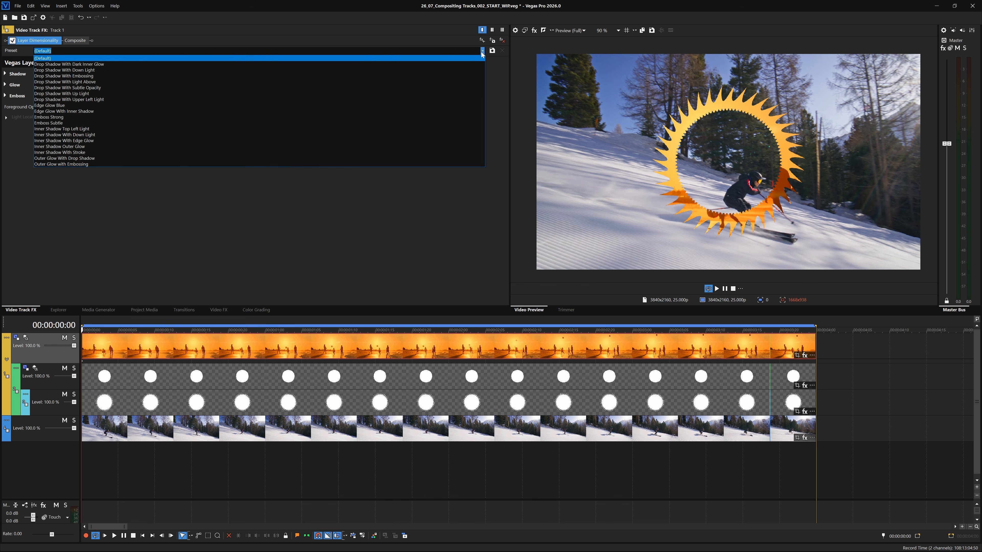
left_click(458, 71)
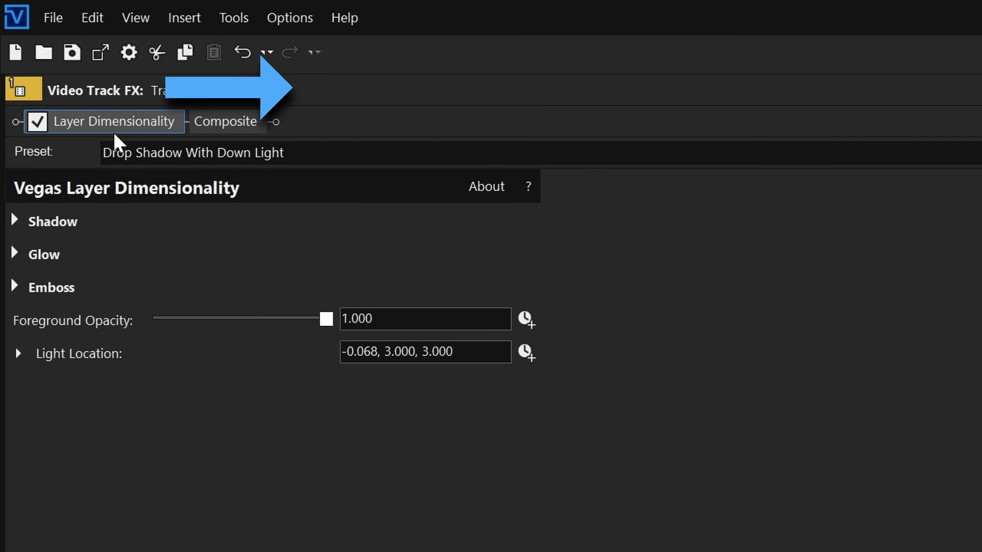
- Place Layer Dimensionality after Composite in the track's effect chain and set the light location to about -1.165, 2.332, 3.000
left_click(99, 127)
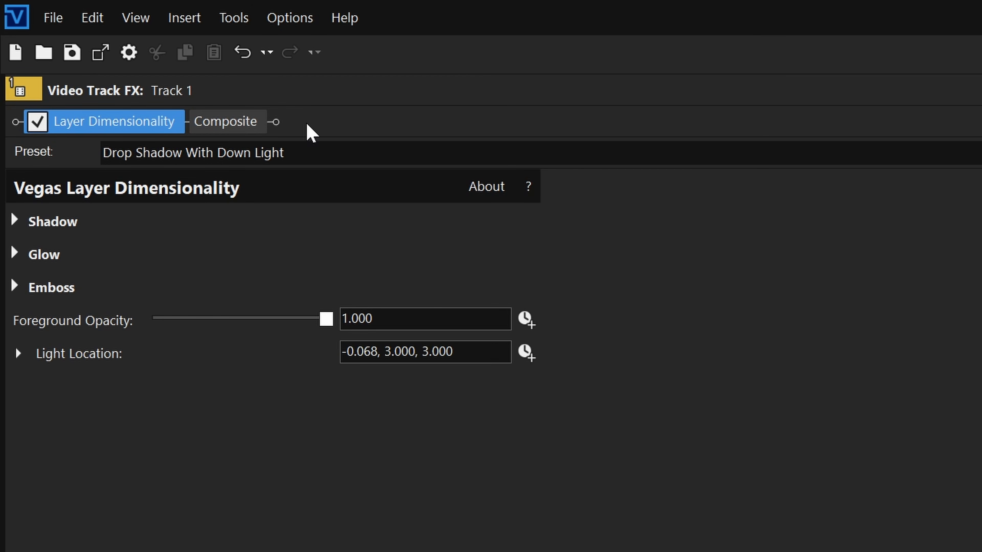
left_click_drag(129, 128, 350, 128)
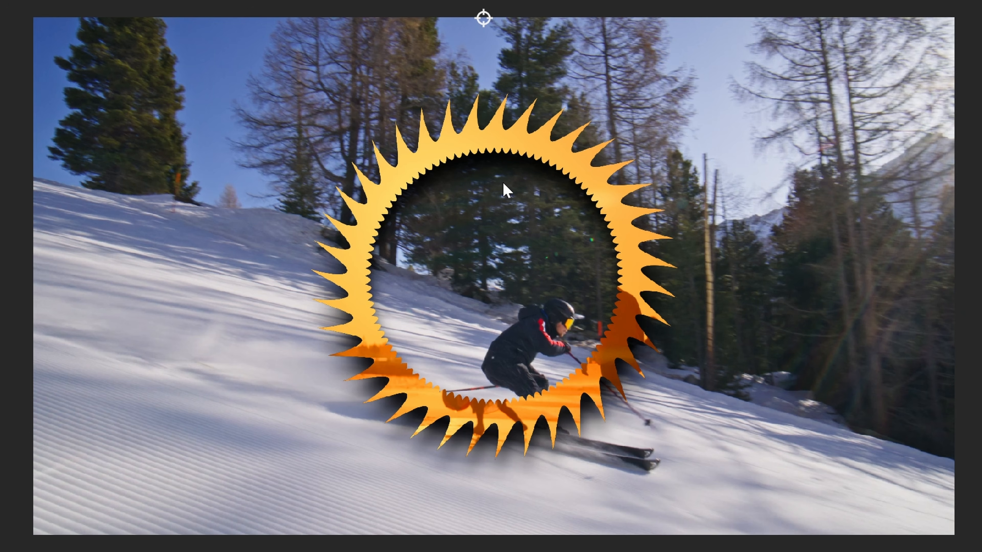
left_click_drag(478, 23, 313, 74)
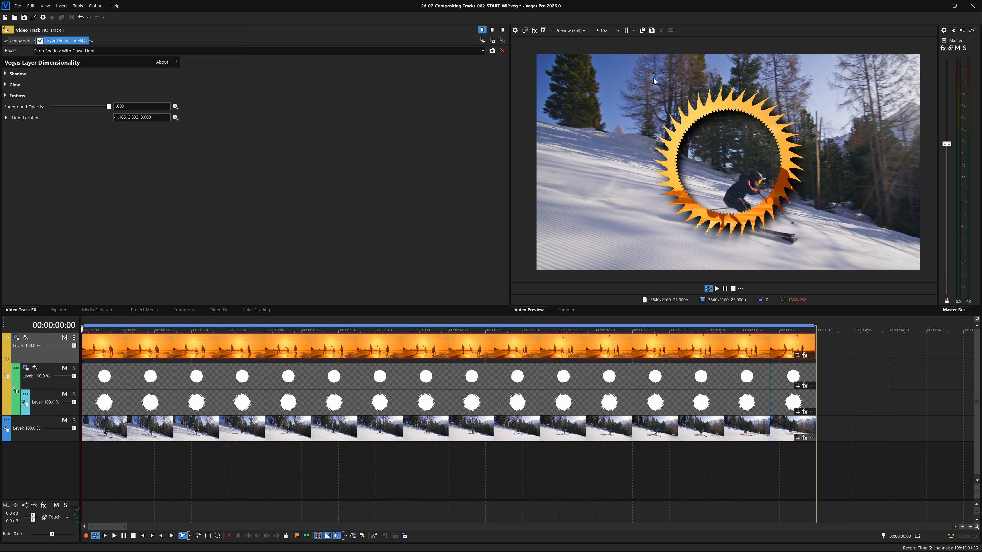
- Set the Emboss foreground of Layer Dimensionality to about 0.679 and increase its roundness
left_click(6, 95)
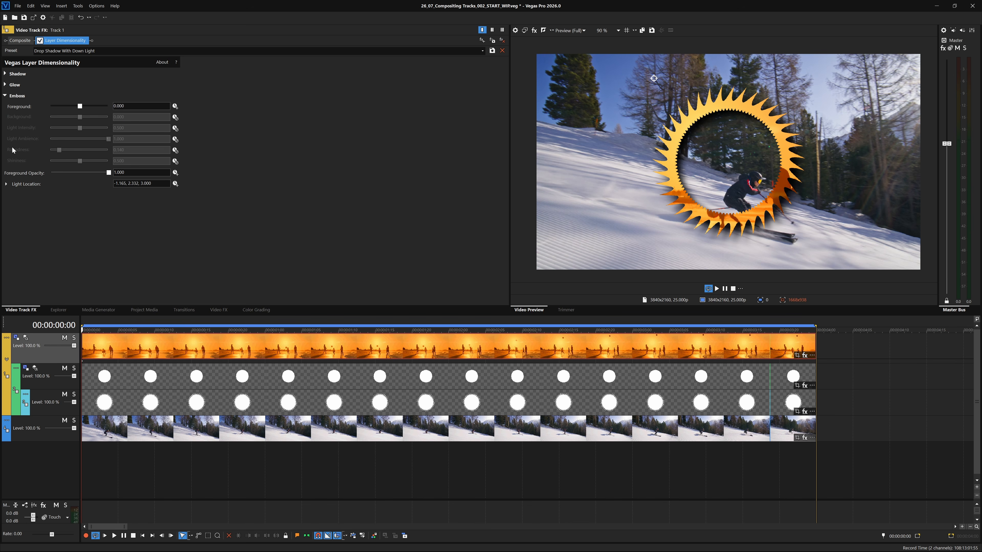
left_click_drag(80, 105, 100, 106)
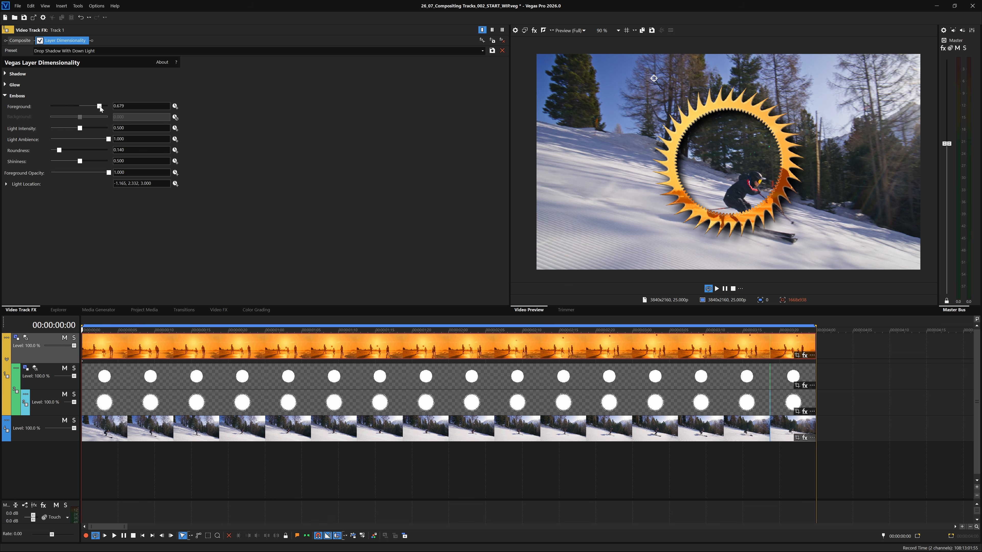
left_click_drag(59, 150, 90, 152)
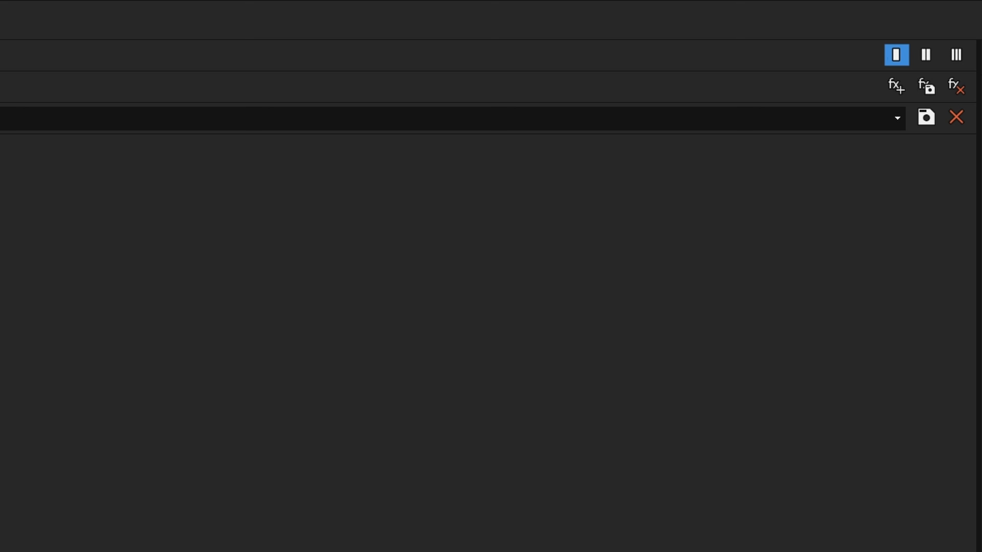
- Add the Picture In Picture effect to the parent beach track's effect chain
left_click(897, 92)
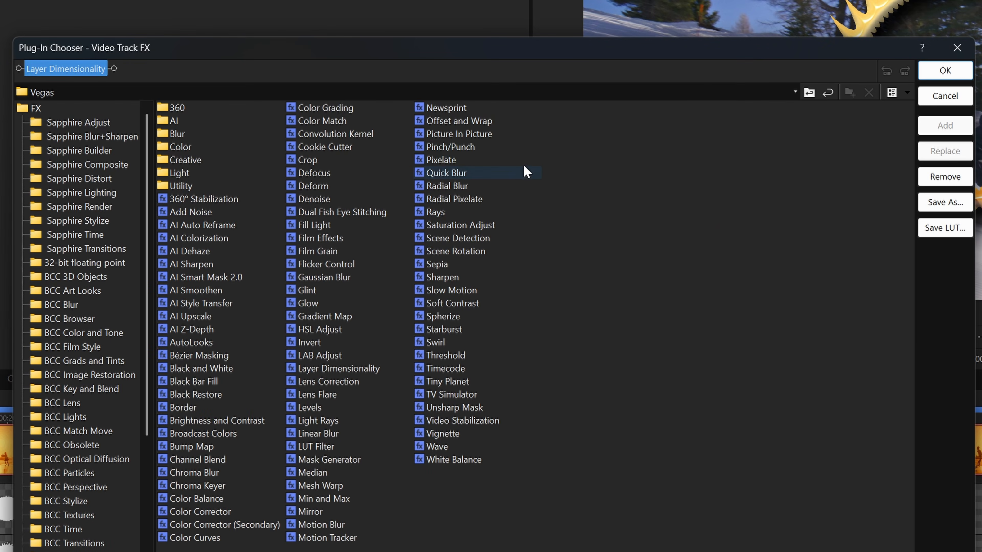
left_click(488, 135)
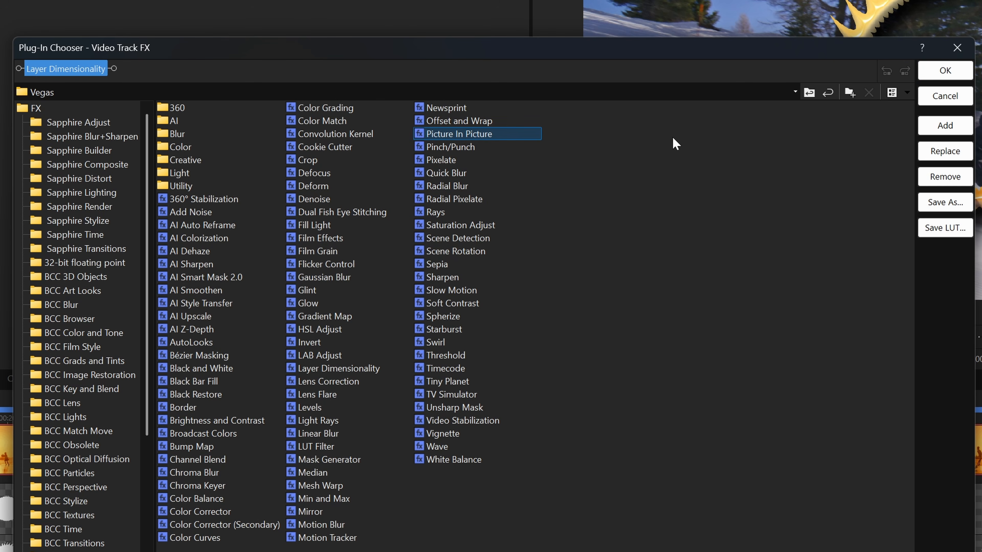
left_click(940, 127)
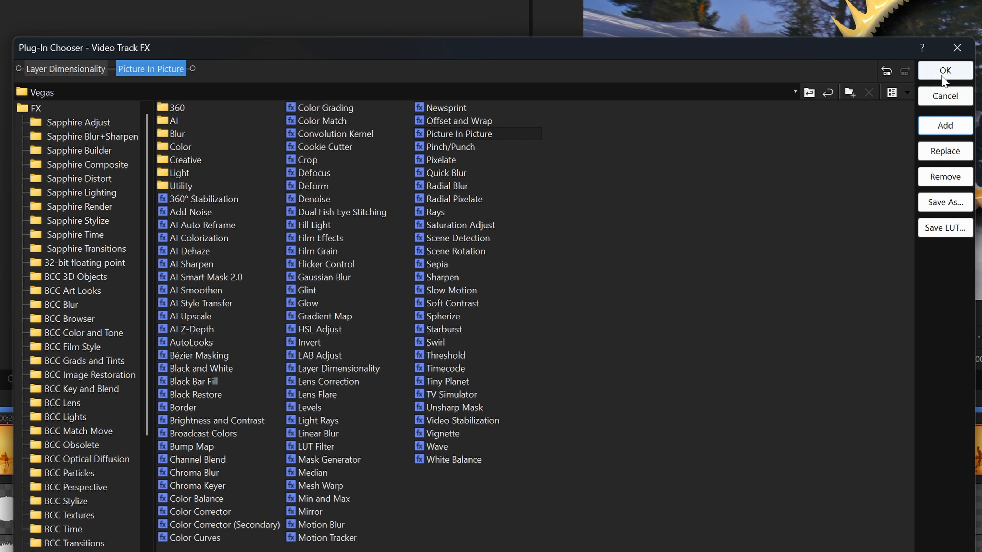
left_click(945, 70)
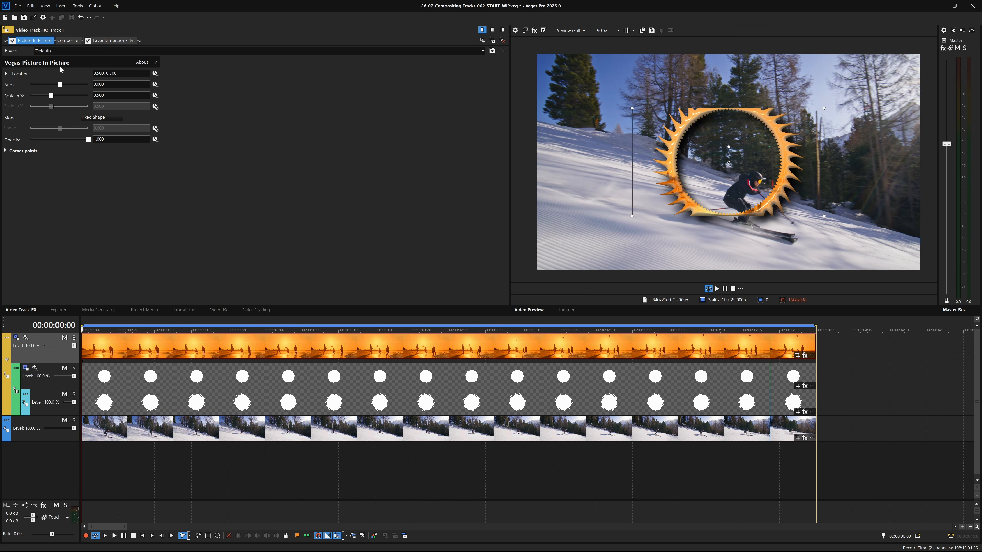
- Scale Picture In Picture to about 0.705 and place it after Layer Dimensionality at the end of the effect chain
mouse_move(52, 96)
left_mouse_down()
mouse_move(65, 97)
mouse_move(55, 101)
left_mouse_up()
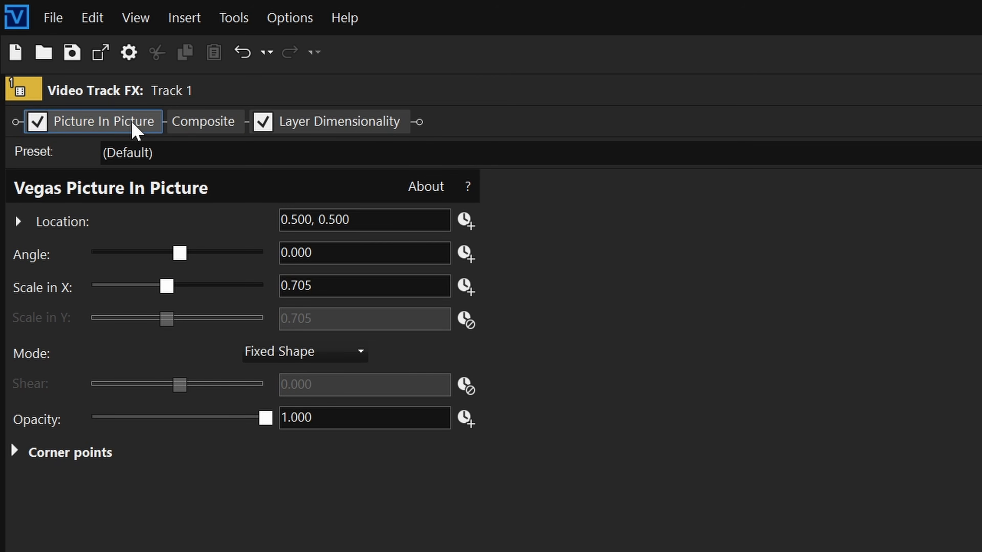
left_click_drag(44, 42, 61, 41)
left_click_drag(182, 124, 449, 123)
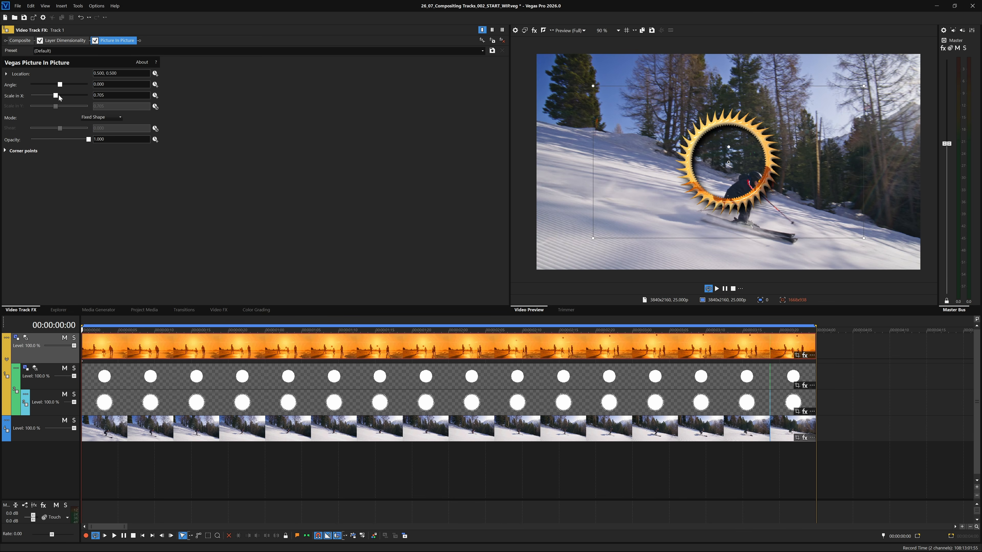
- Enlarge the ring to a Picture In Picture scale of about 0.921 and reposition it around the skier at about 0.552, 0.335
left_click_drag(167, 286, 161, 296)
left_click_drag(55, 99, 60, 99)
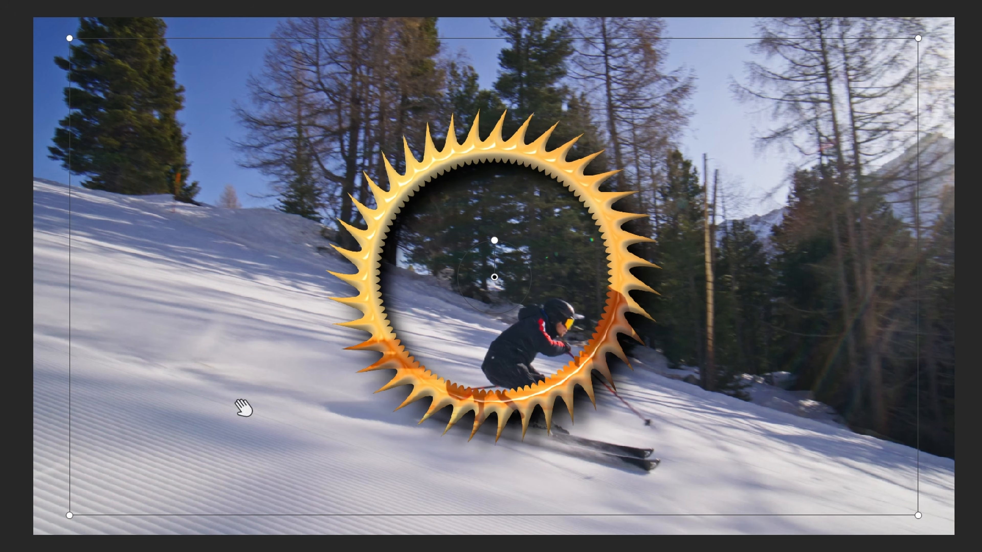
left_click_drag(517, 313, 557, 392)
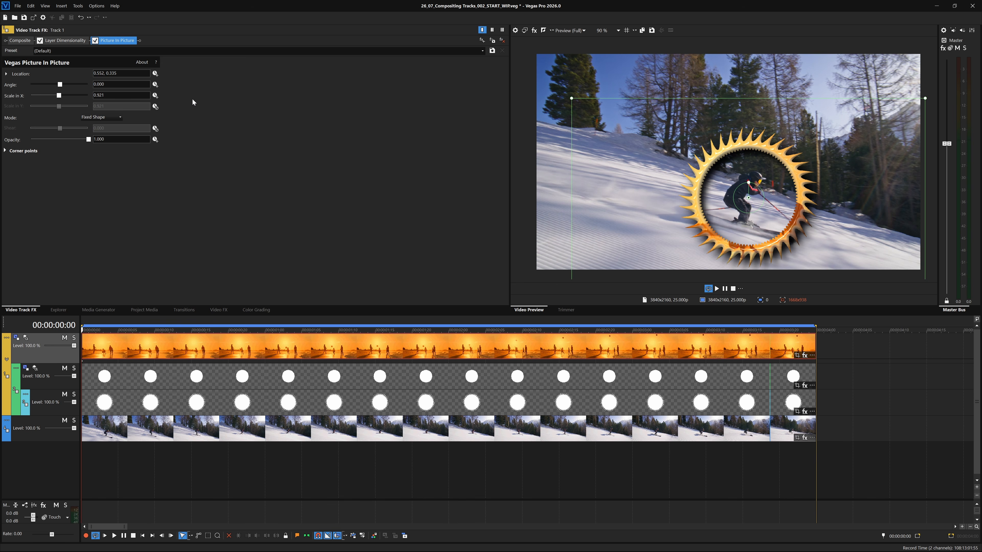
- Replace the beach clip on the parent track with the skiing clip from the project media, and play the composite from near the start
left_click(324, 351)
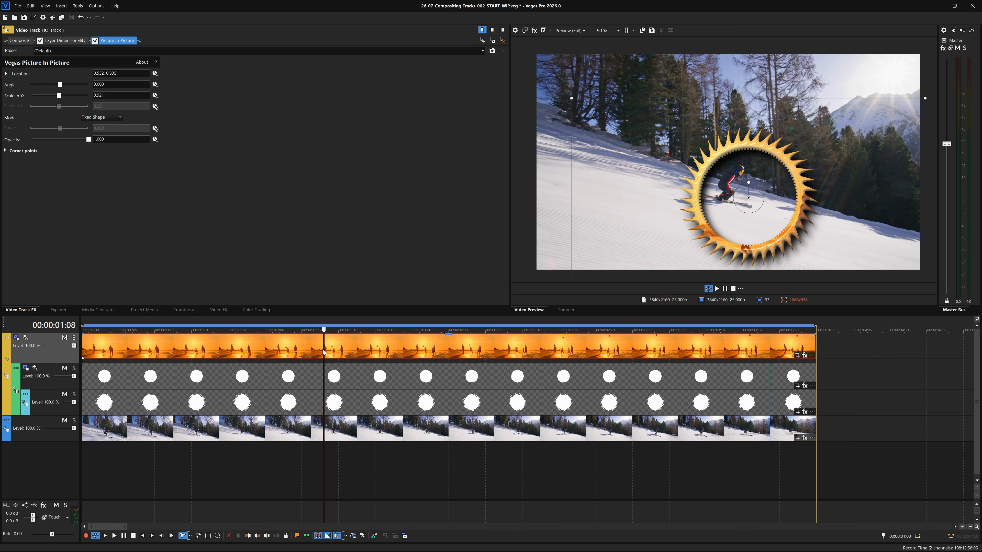
key("Delete")
left_click(143, 310)
left_click_drag(190, 58, 87, 348)
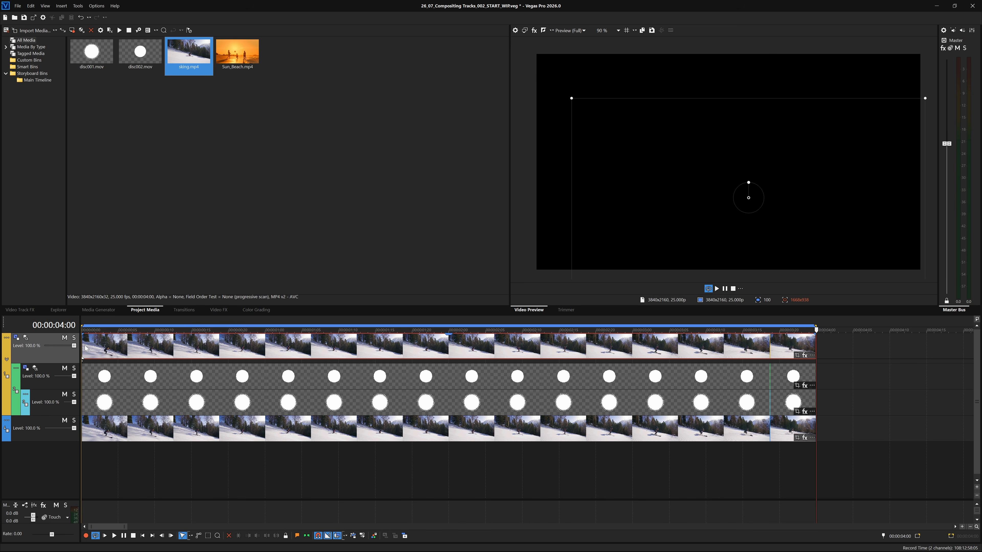
left_click(88, 331)
key("space")
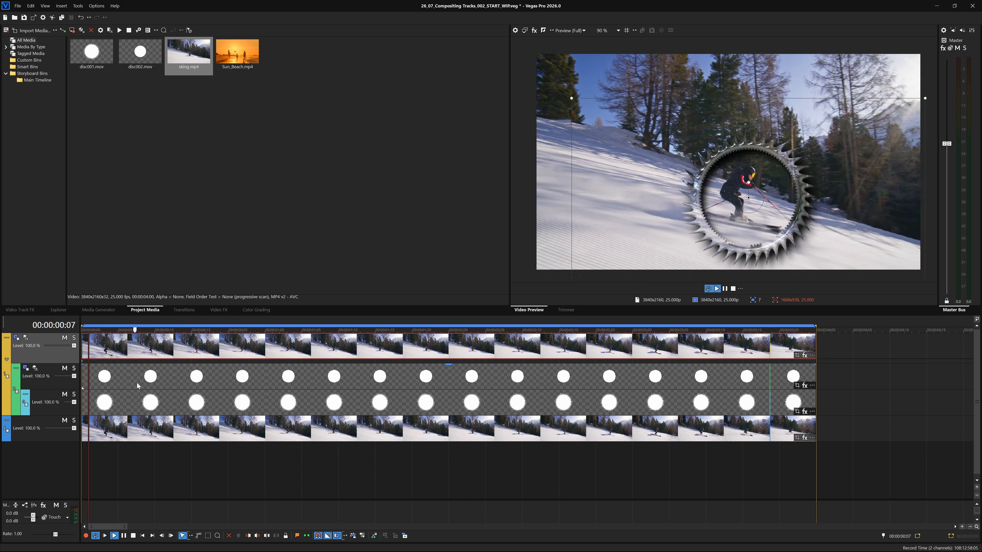